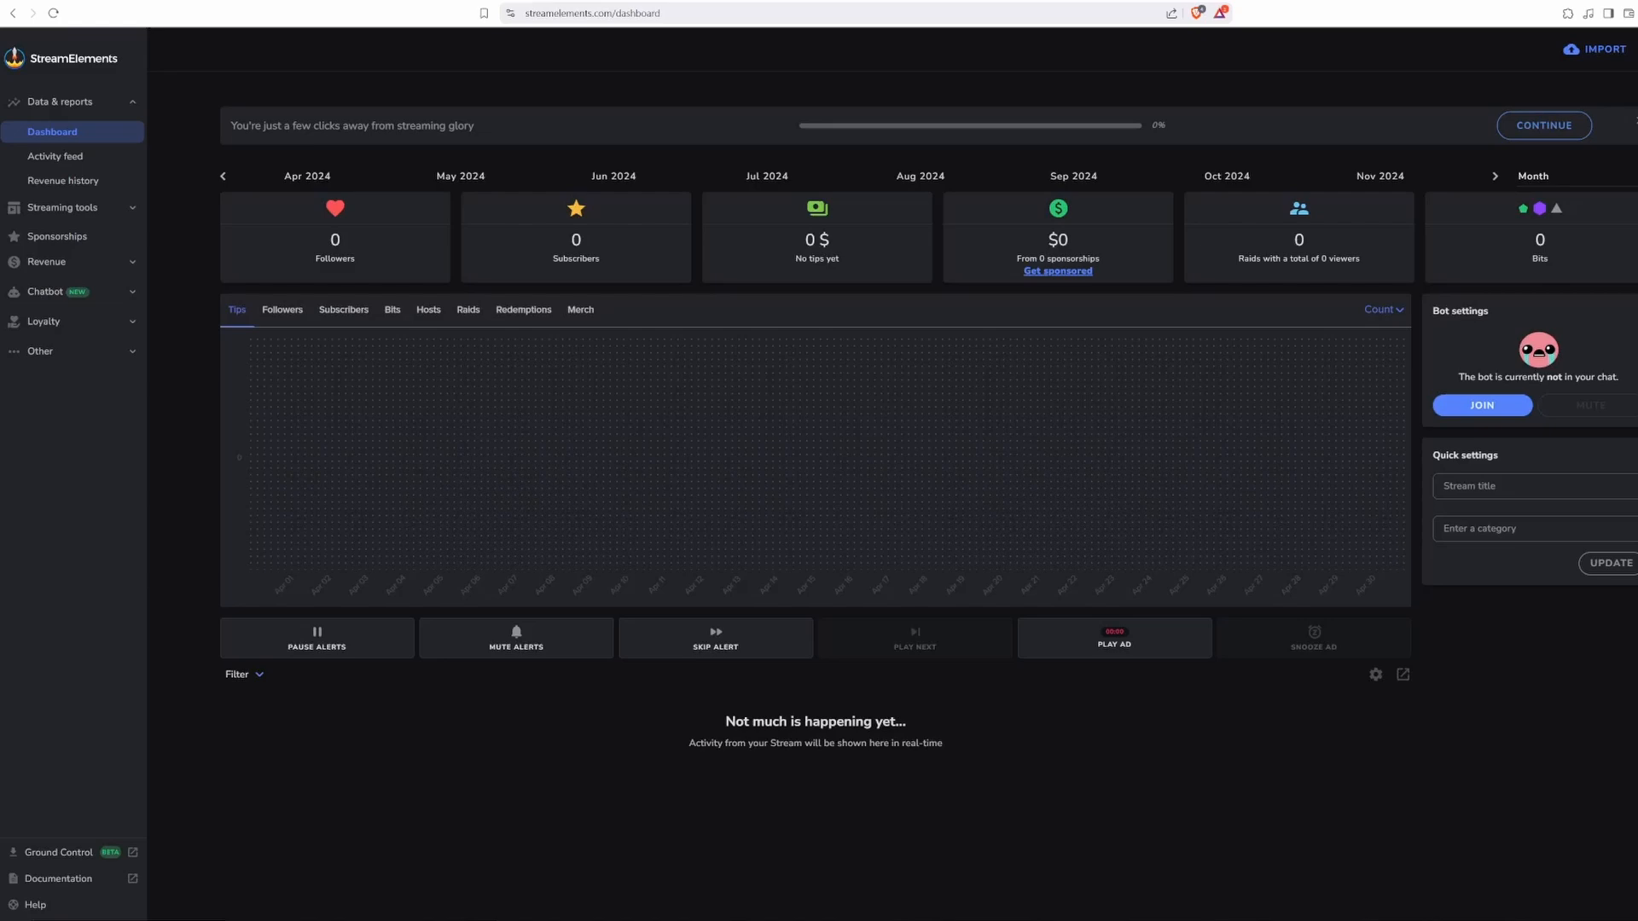
Step: Create a new overlay from the Overlays page with a resolution of 1080p
click(132, 212)
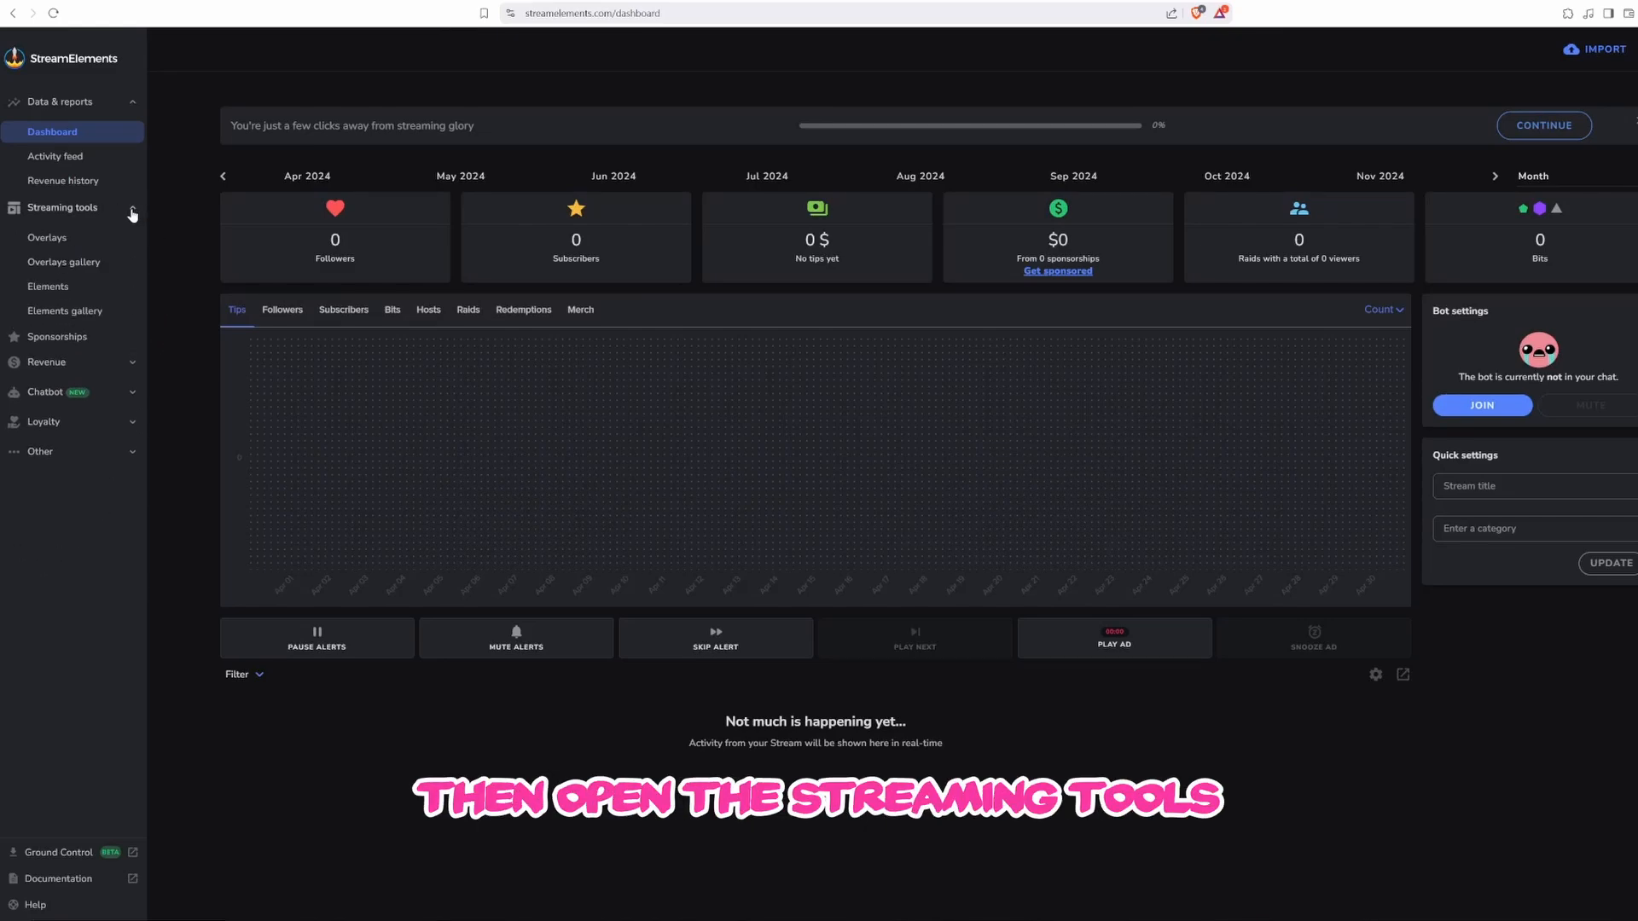
click(52, 241)
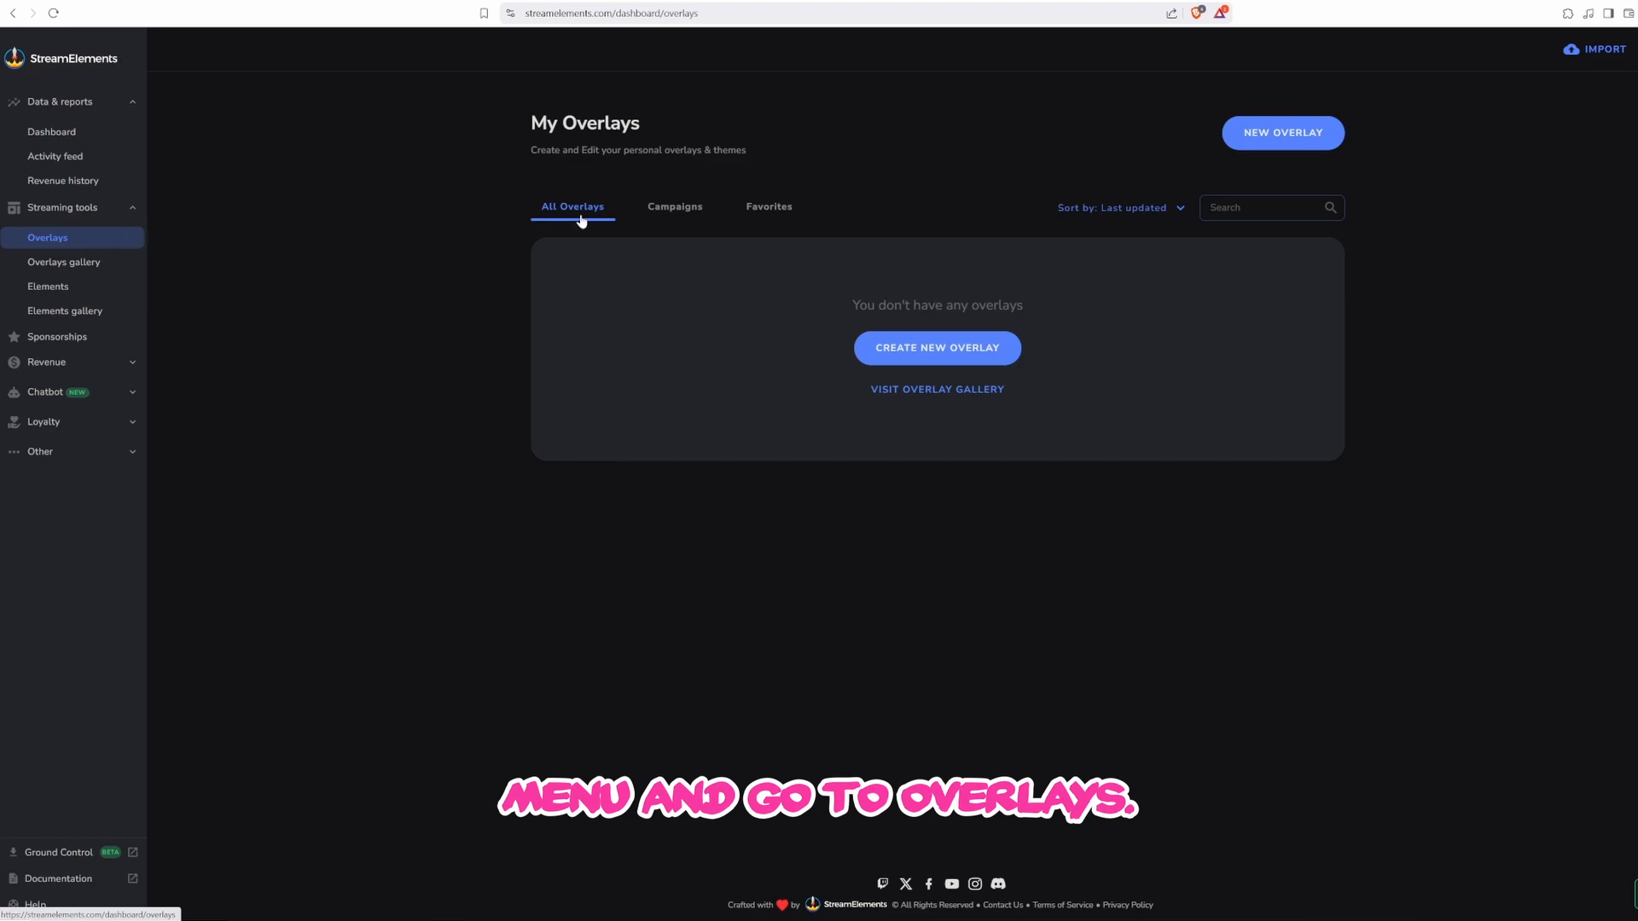
click(916, 344)
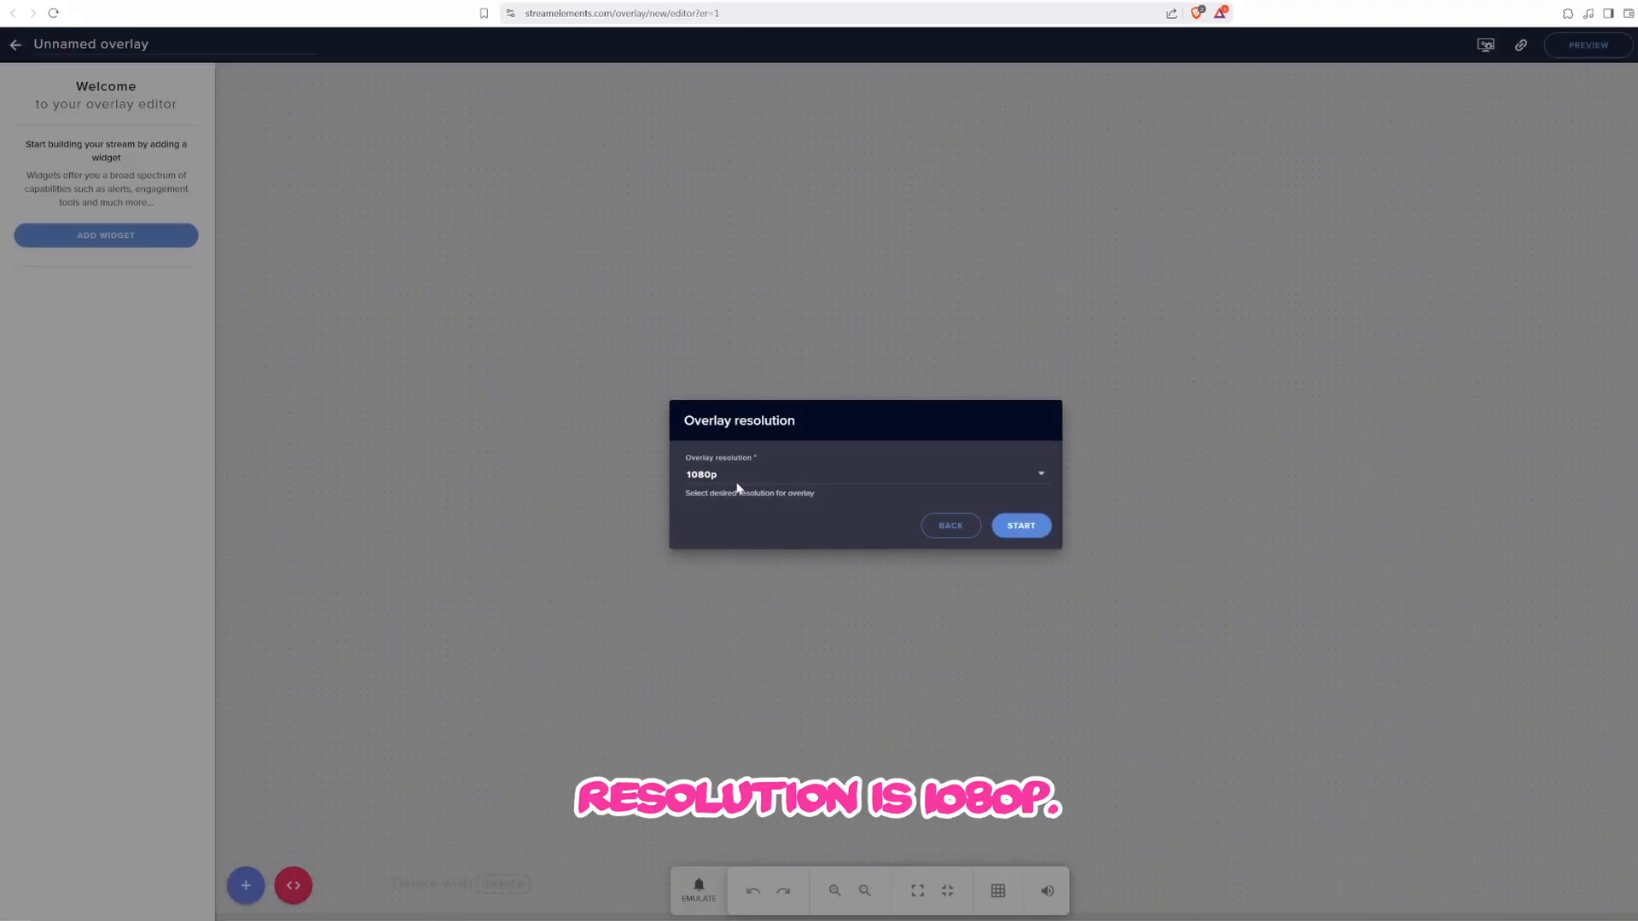
click(1016, 525)
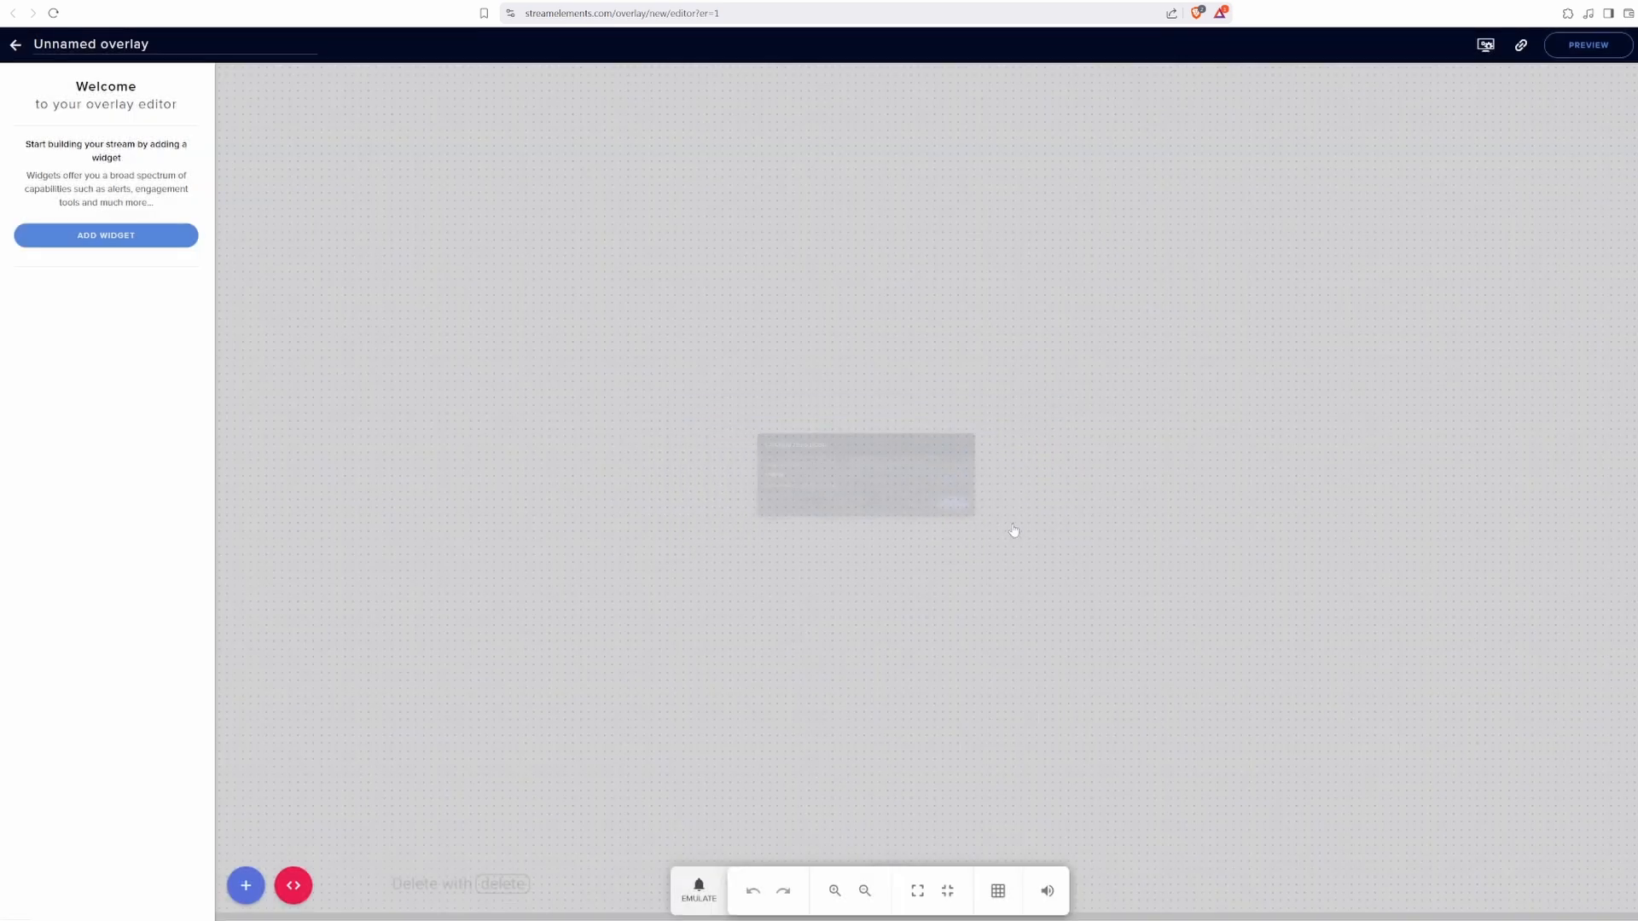
Step: Add a custom widget from the Static / Custom category to the empty overlay
click(111, 236)
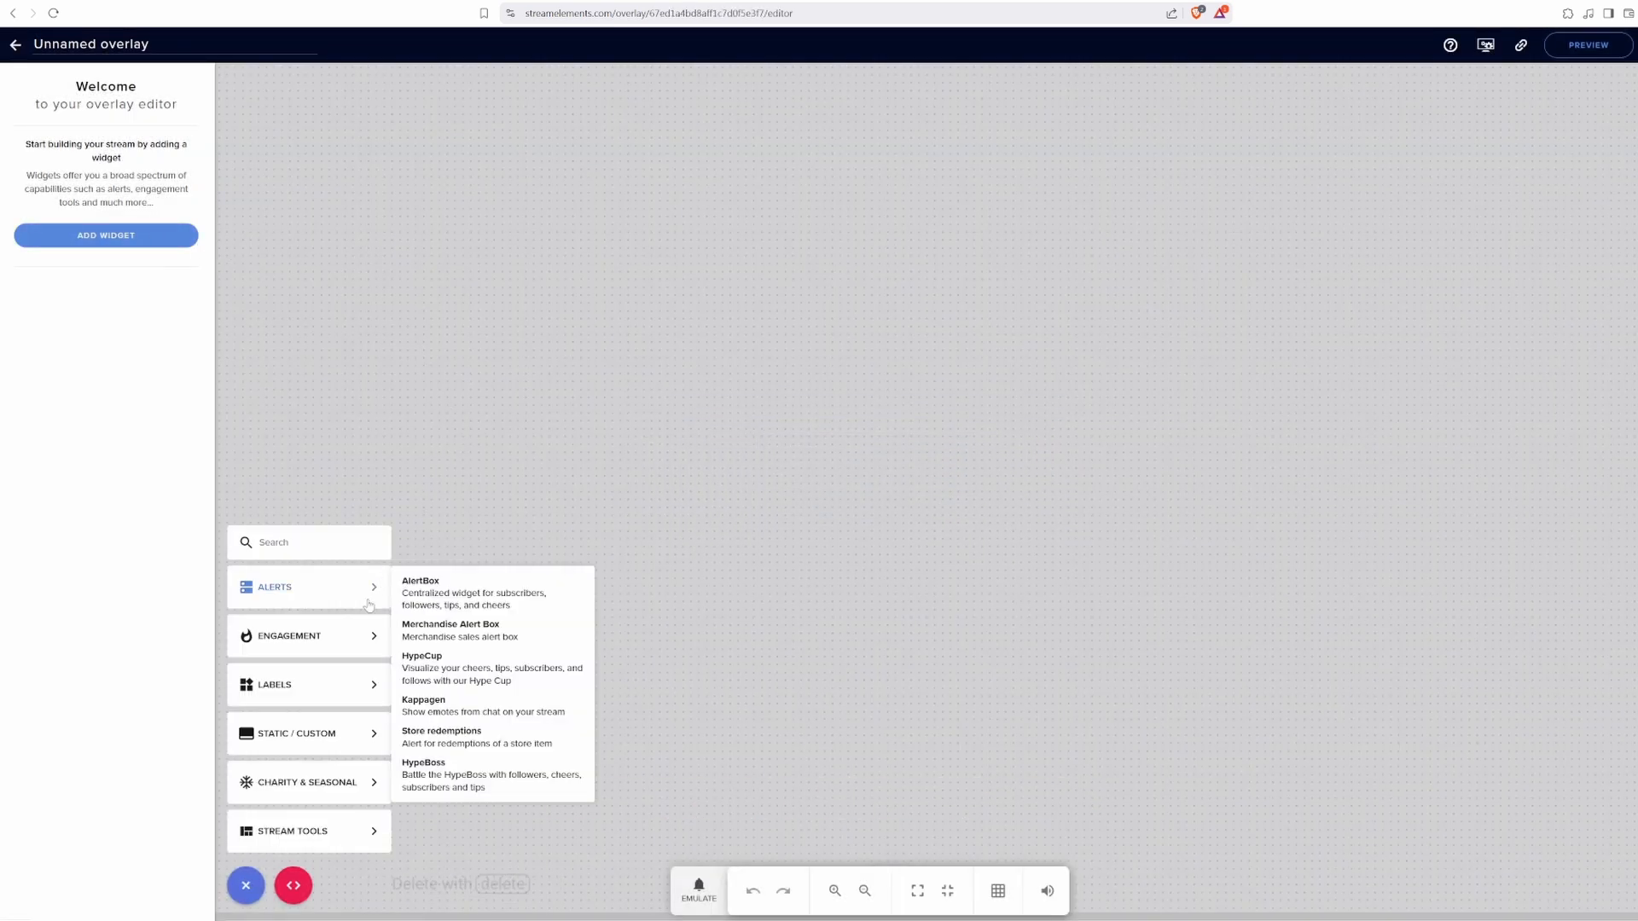
mouse_move(302, 737)
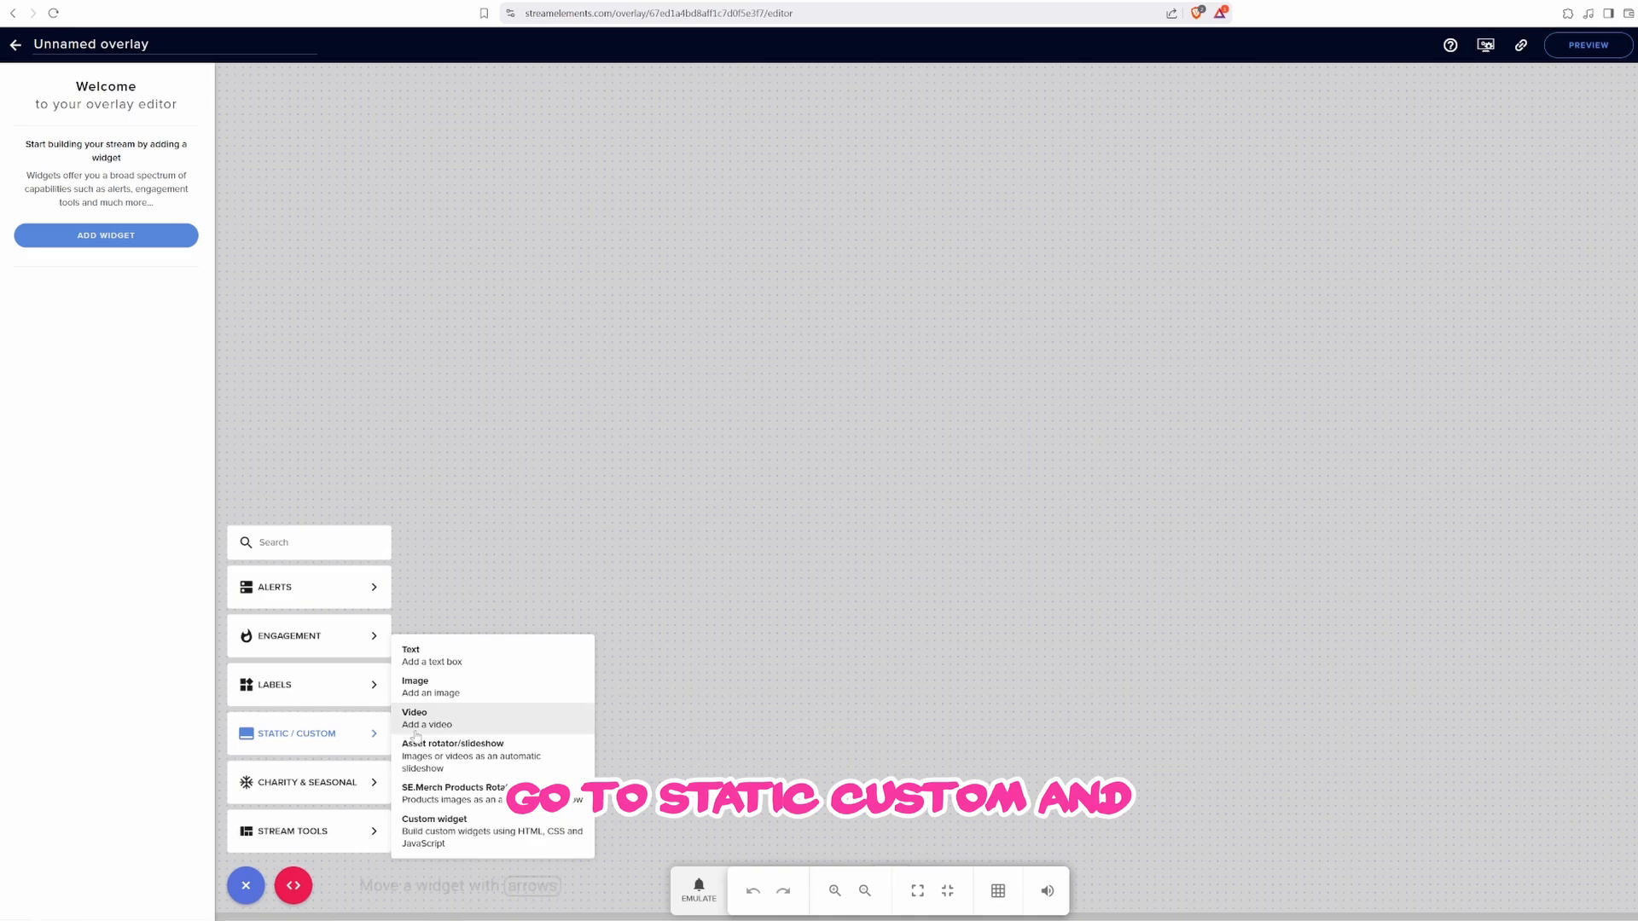
click(422, 838)
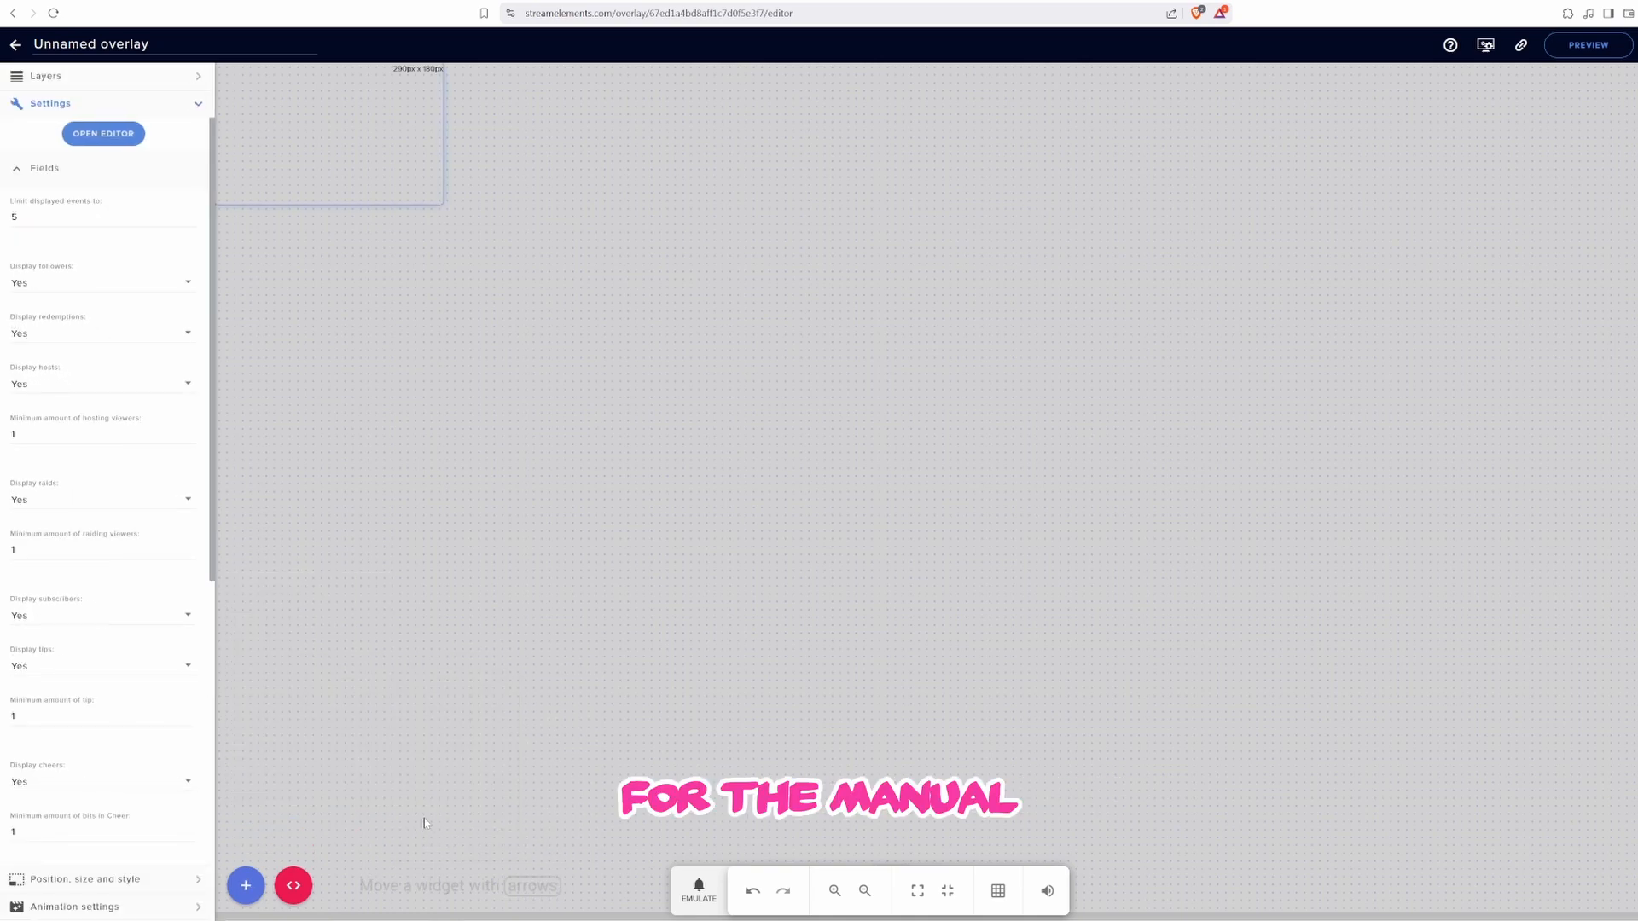
Step: Open the widget's code editor and replace its HTML code with the contents of html.txt from the gradient bubble chat folder
click(121, 137)
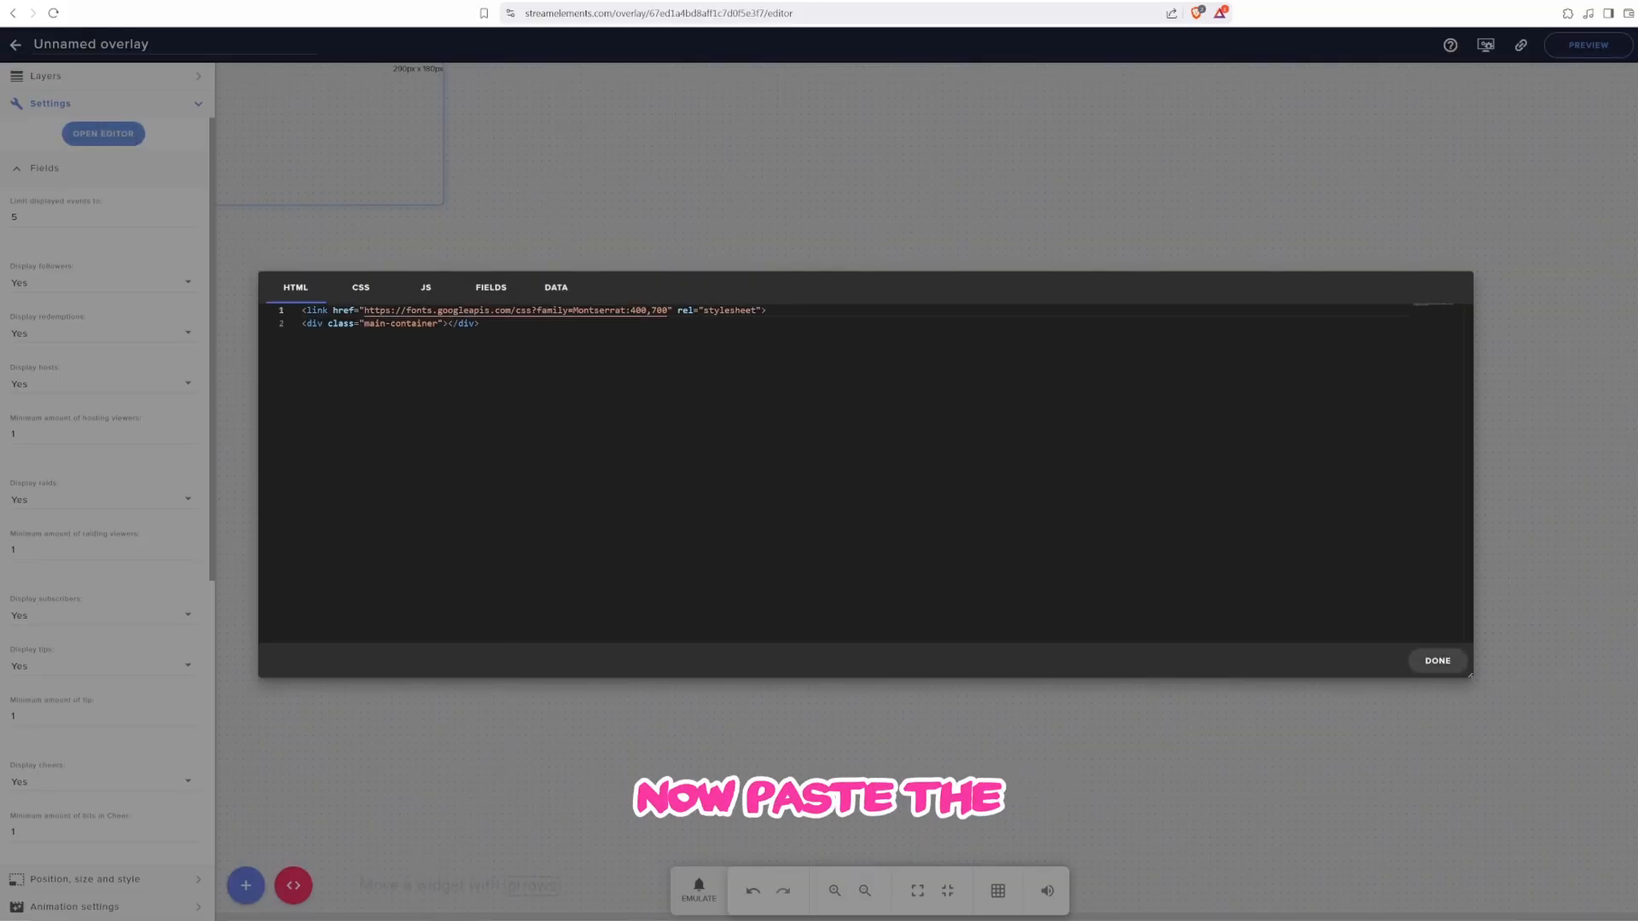
mouse_move(278, 919)
click(277, 872)
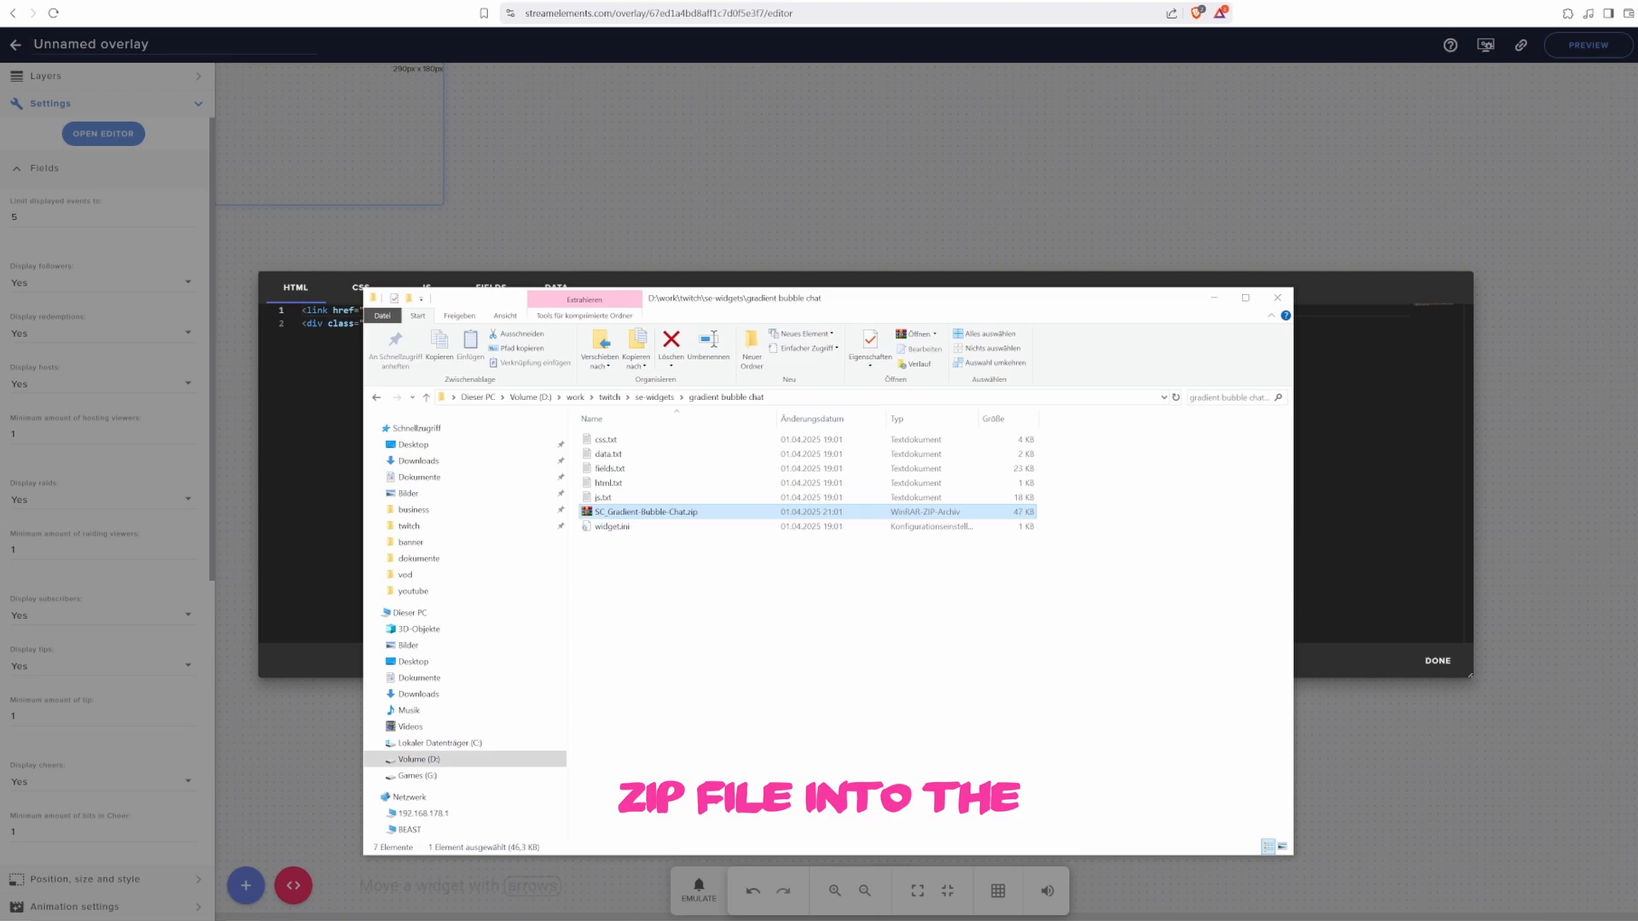
double_click(608, 483)
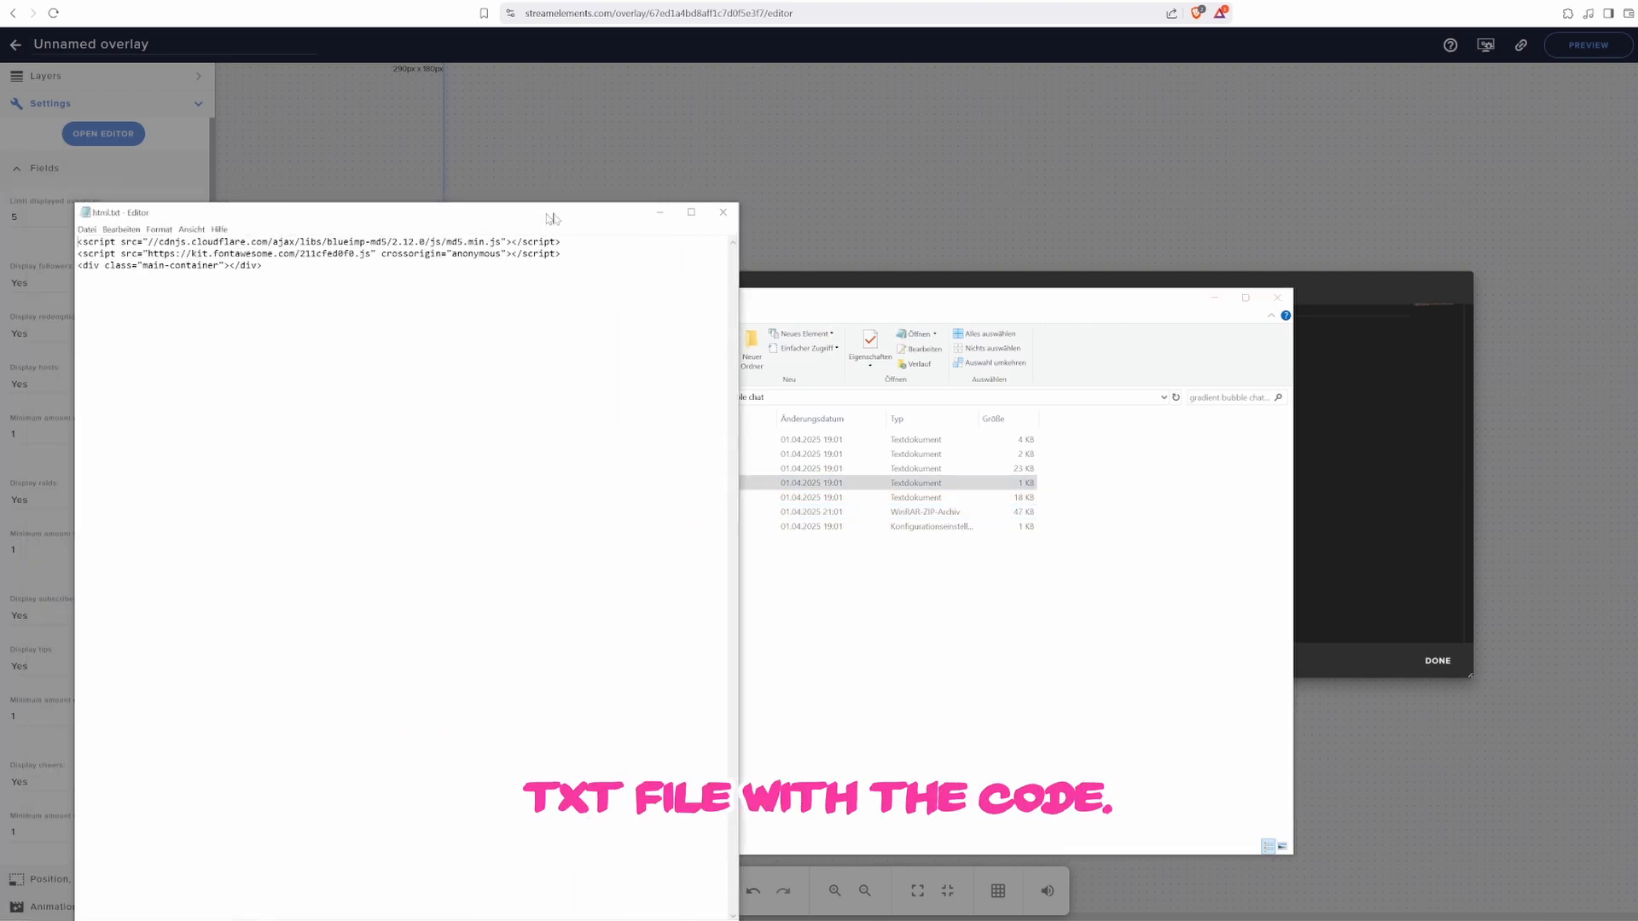
drag(550, 218, 862, 142)
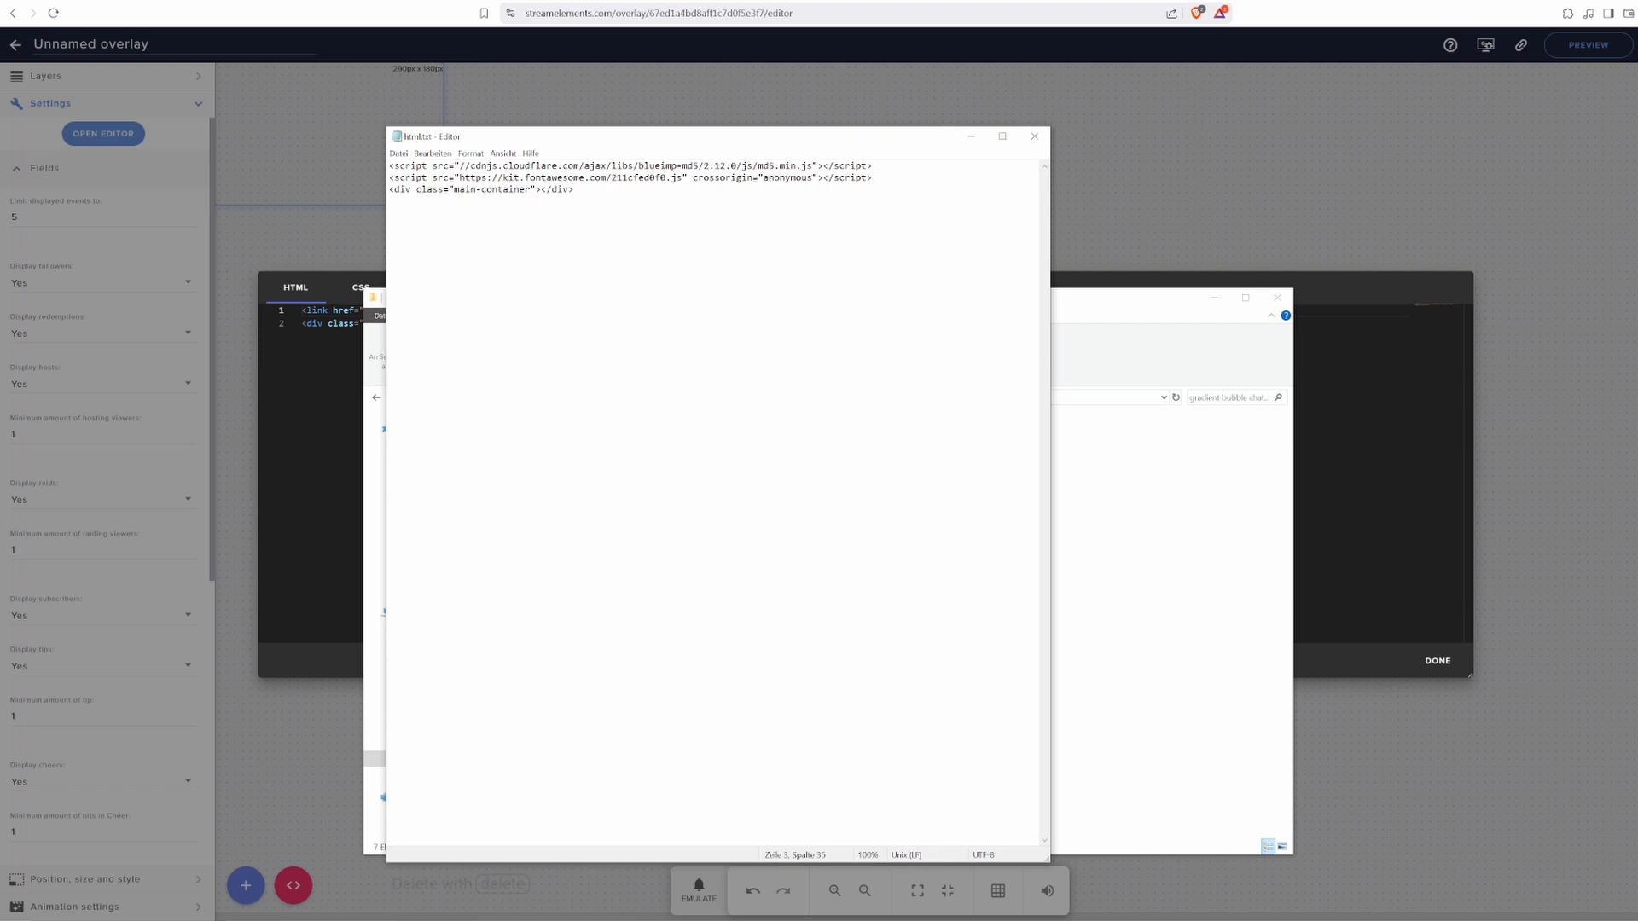
key(ctrl+a)
drag(331, 384, 307, 324)
key(ctrl+a)
key(ctrl+v)
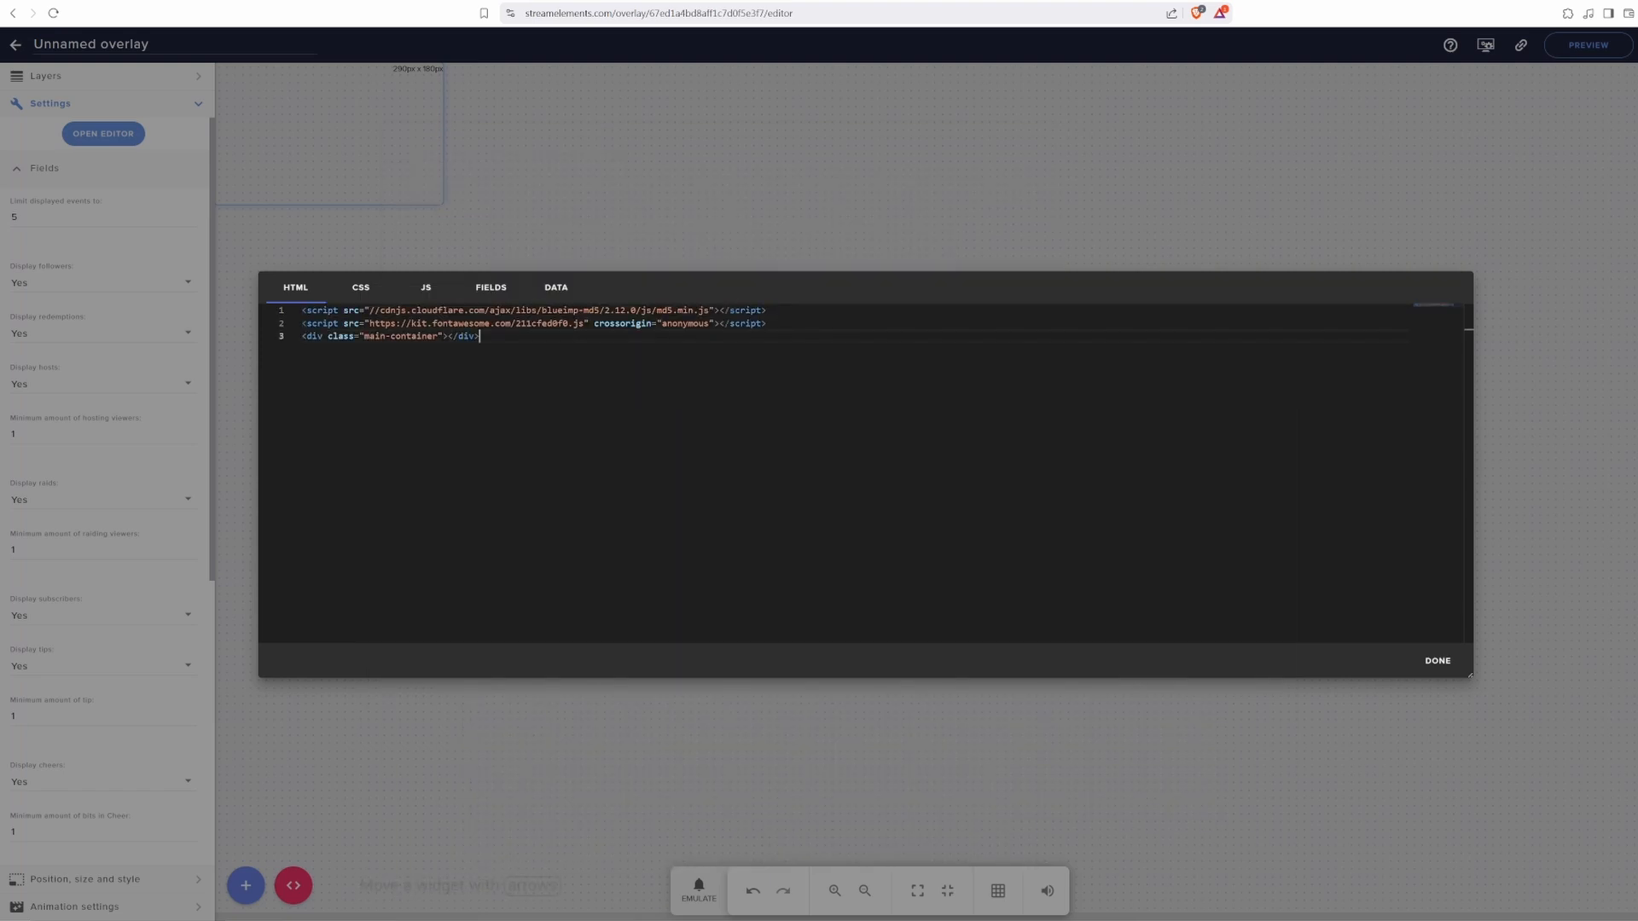
Step: Replace the widget's default CSS code with the contents of css.txt
click(362, 290)
key(ctrl+a)
key(Delete)
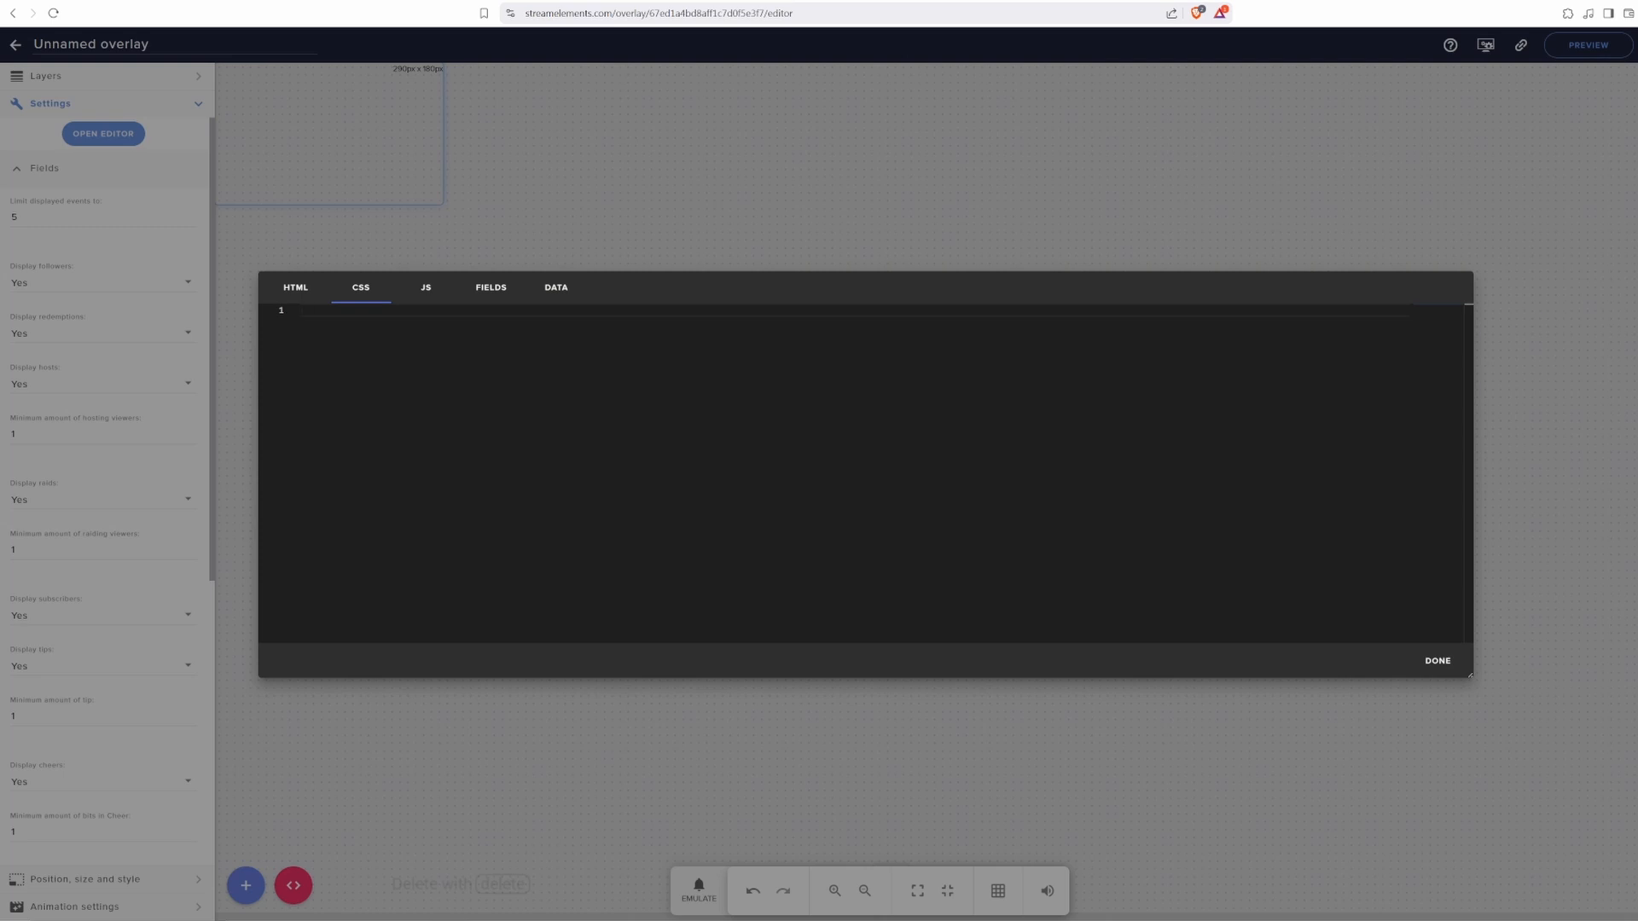
key(alt+Tab)
double_click(616, 439)
drag(0, 205, 735, 134)
key(ctrl+a)
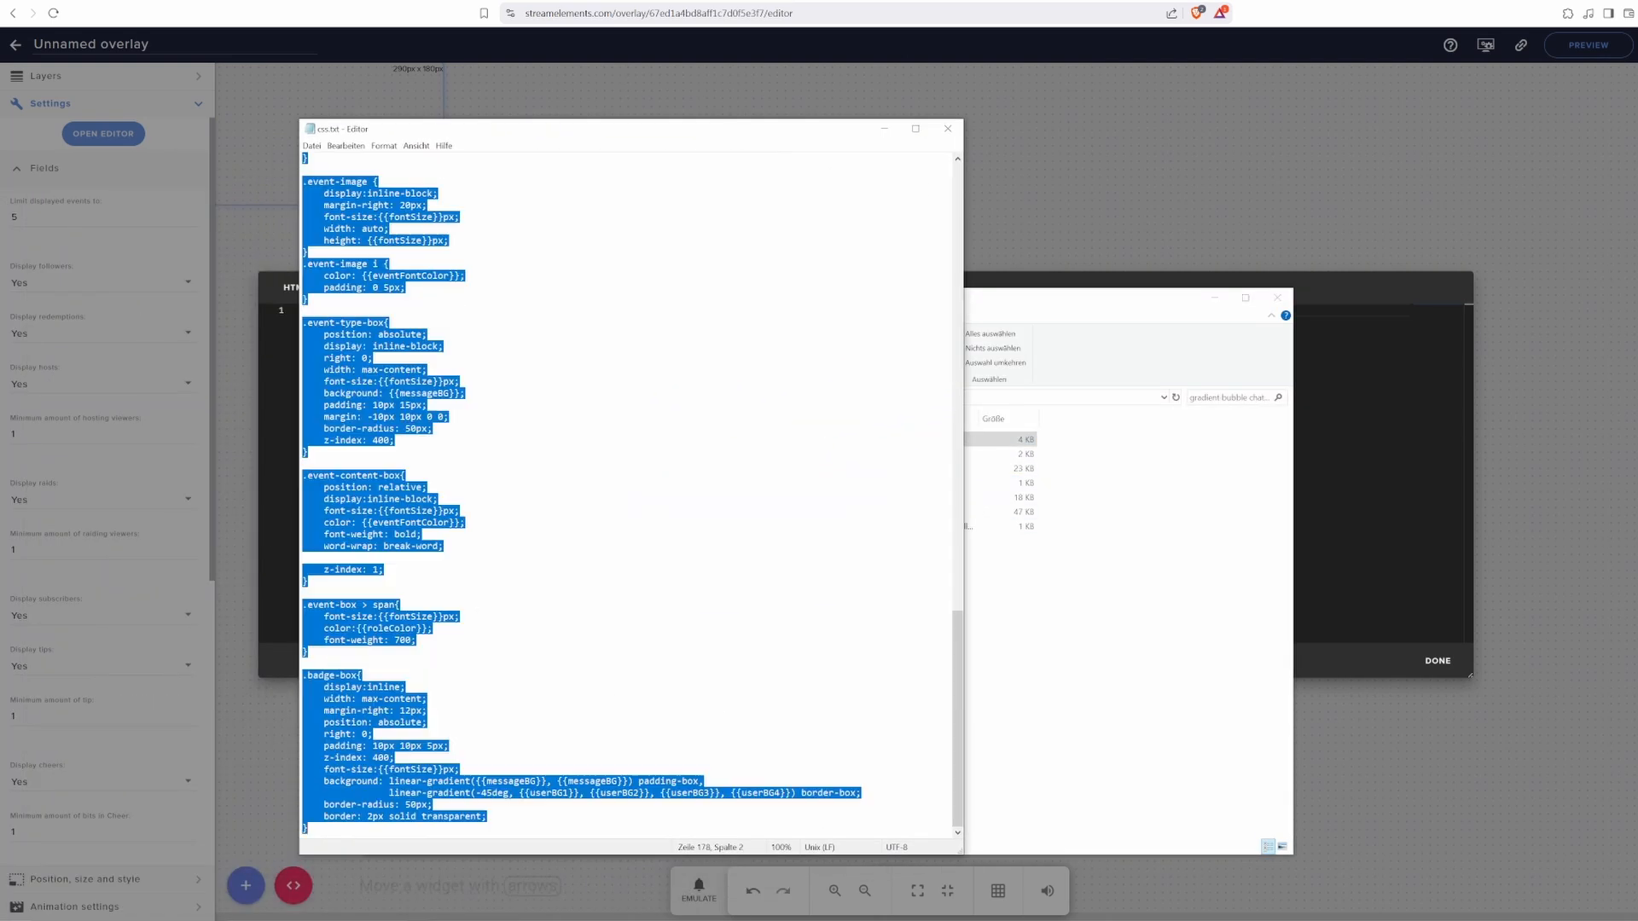
key(ctrl+c)
click(260, 533)
key(ctrl+v)
Step: Replace the widget's default JS code with the contents of js.txt
click(422, 292)
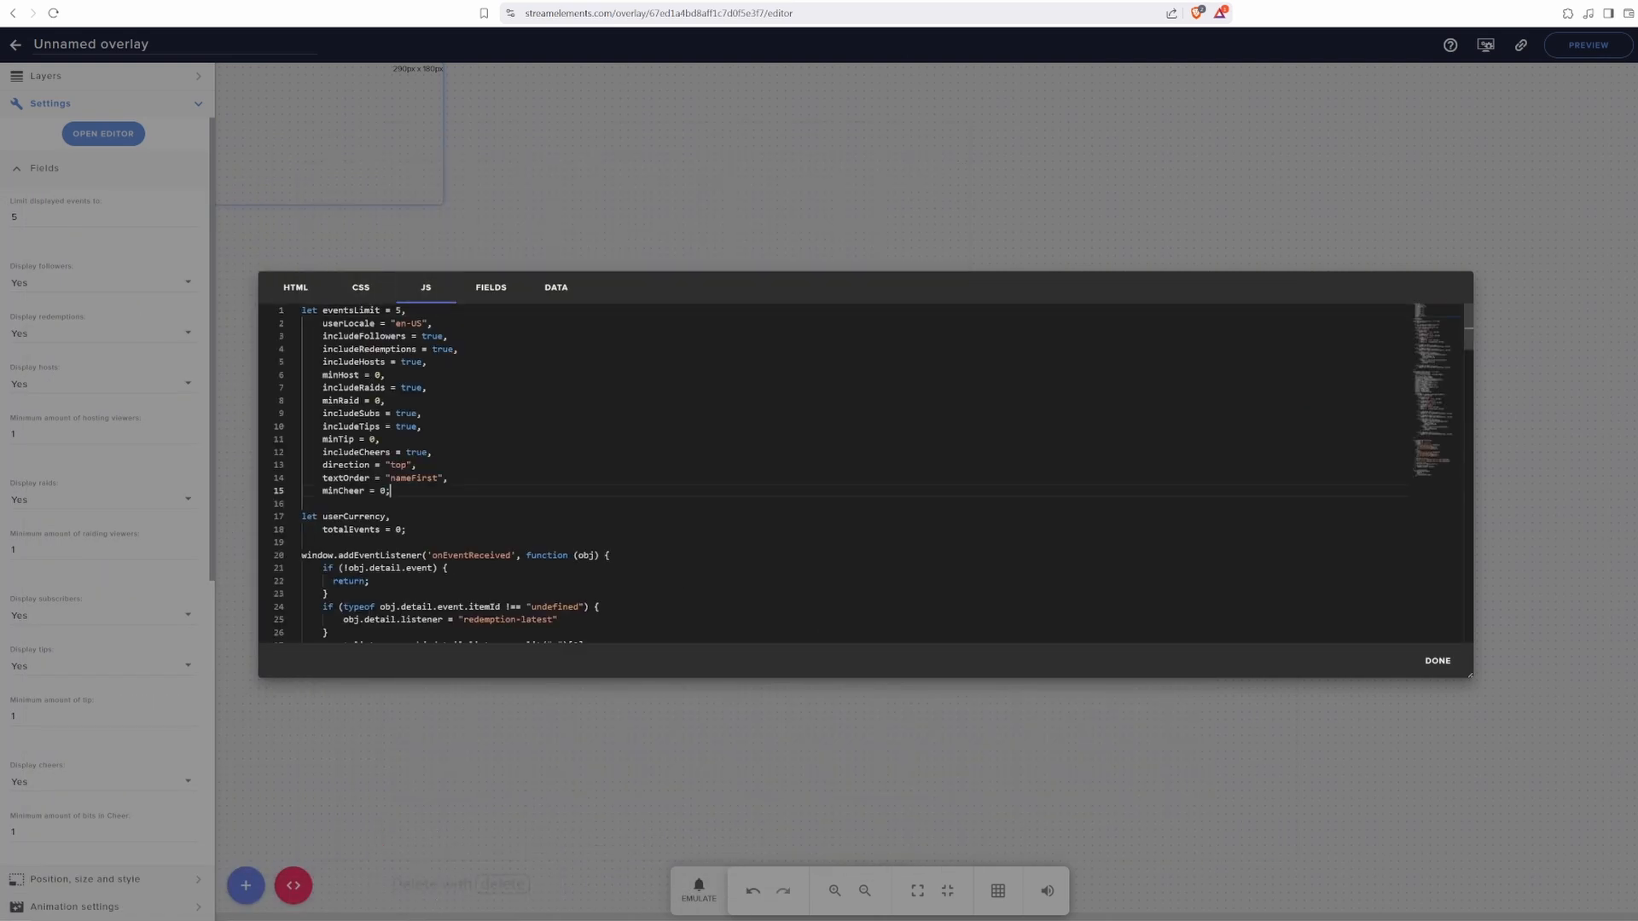
key(ctrl+a)
key(Delete)
key(alt+Tab)
click(614, 498)
double_click(615, 498)
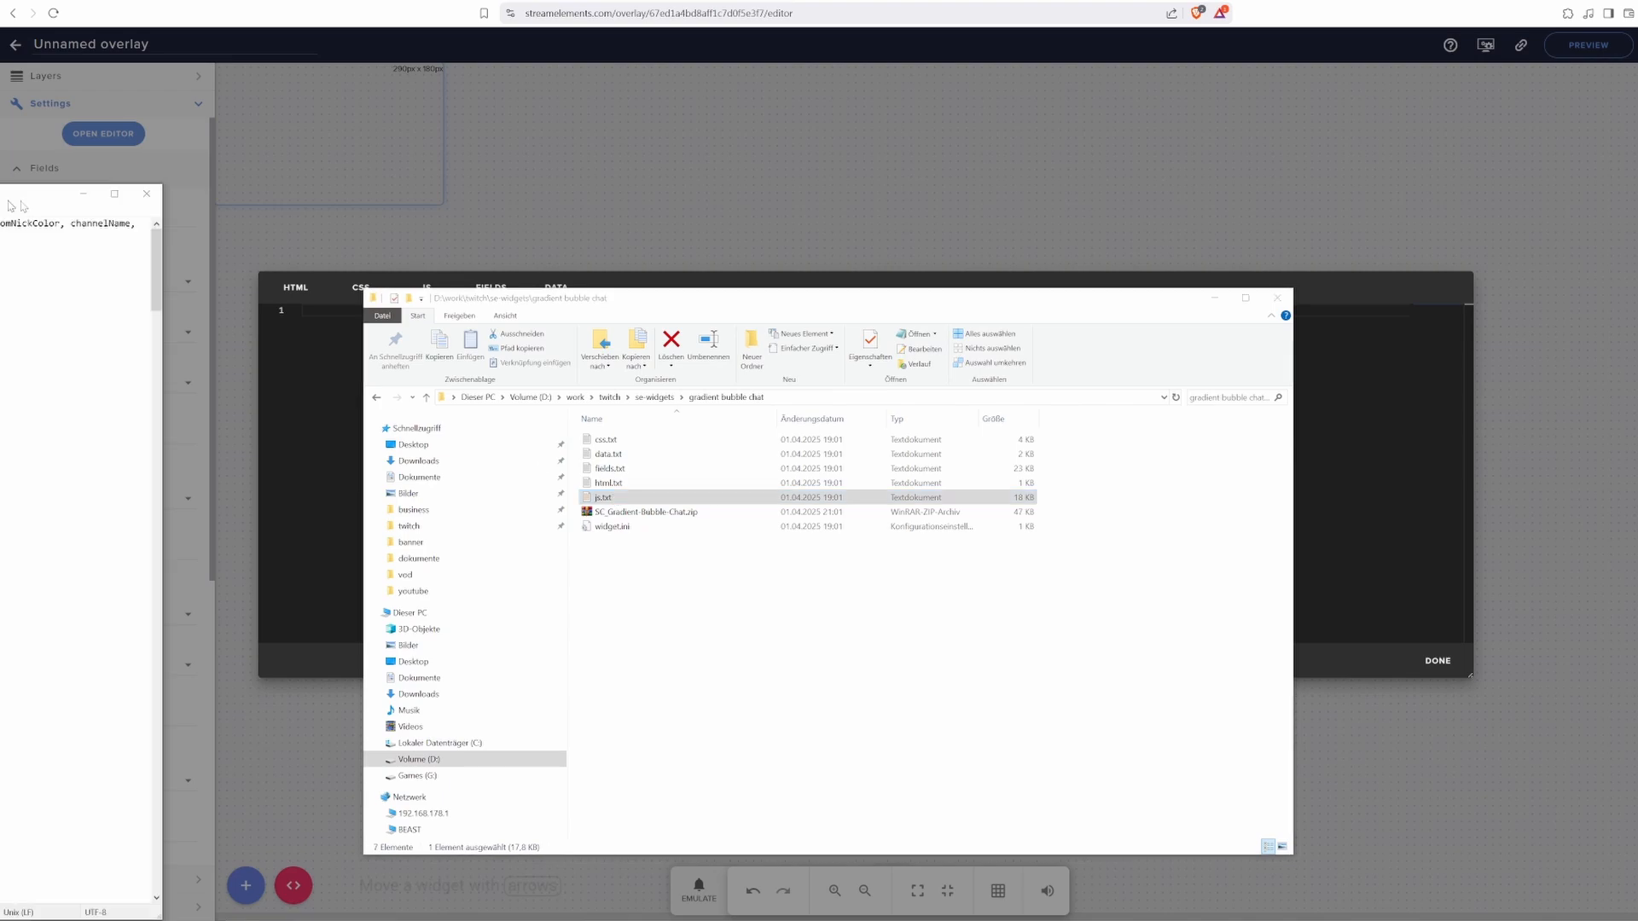
drag(85, 198, 947, 147)
key(ctrl+a)
key(ctrl+c)
click(286, 499)
key(ctrl+v)
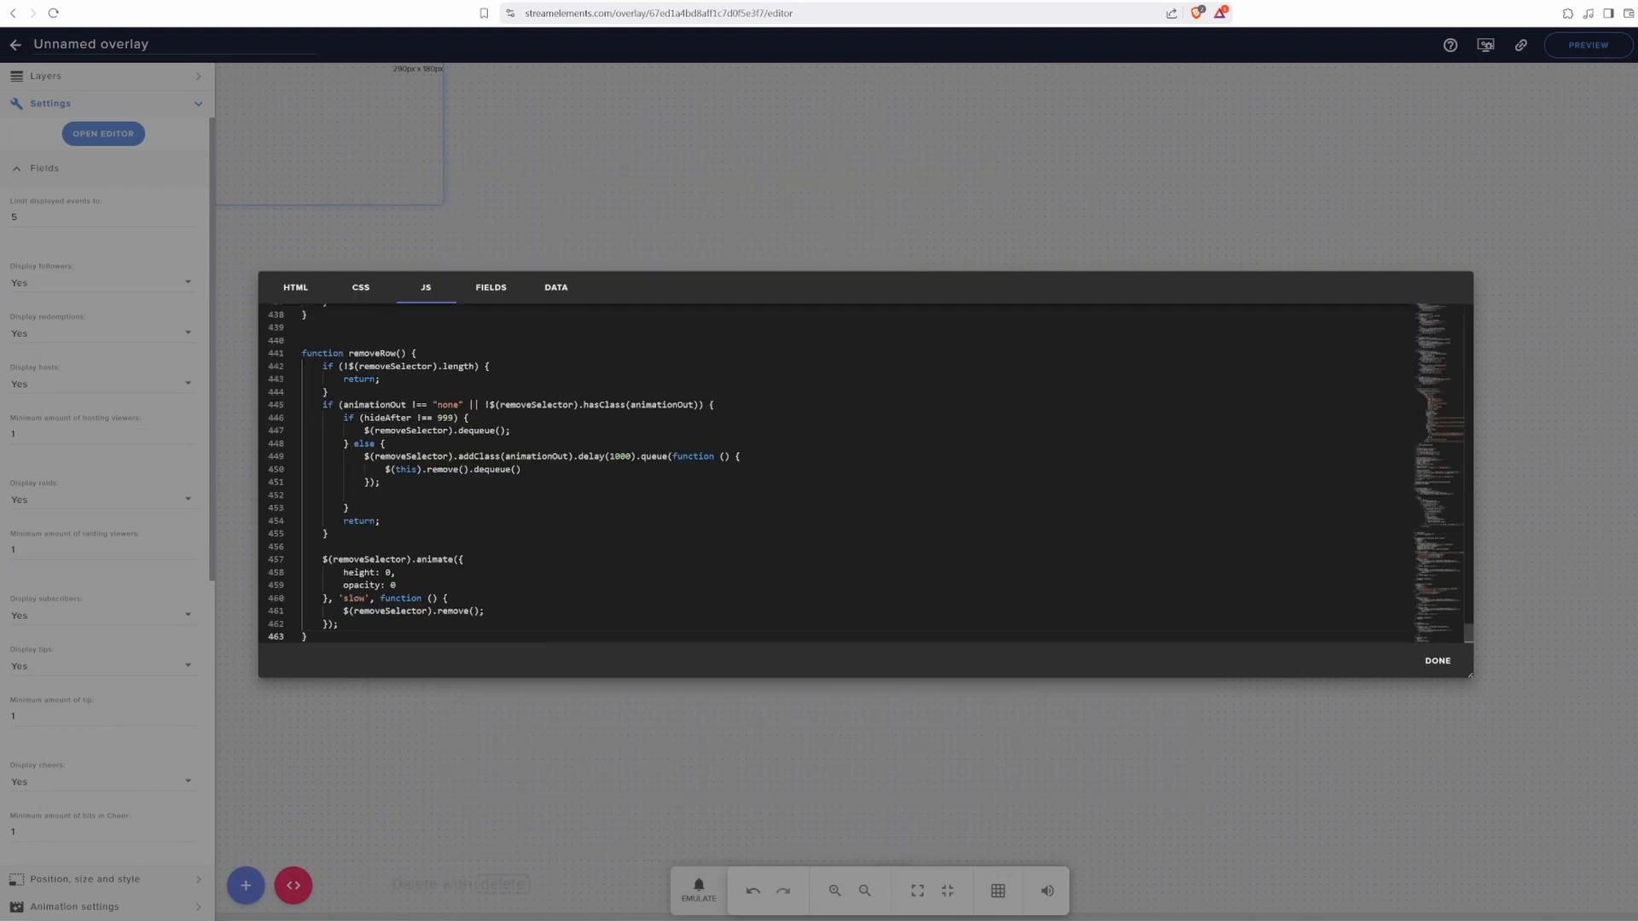
Step: Replace the widget's default Fields code with the contents of fields.txt
click(491, 288)
key(ctrl+a)
key(Delete)
key(alt+Tab)
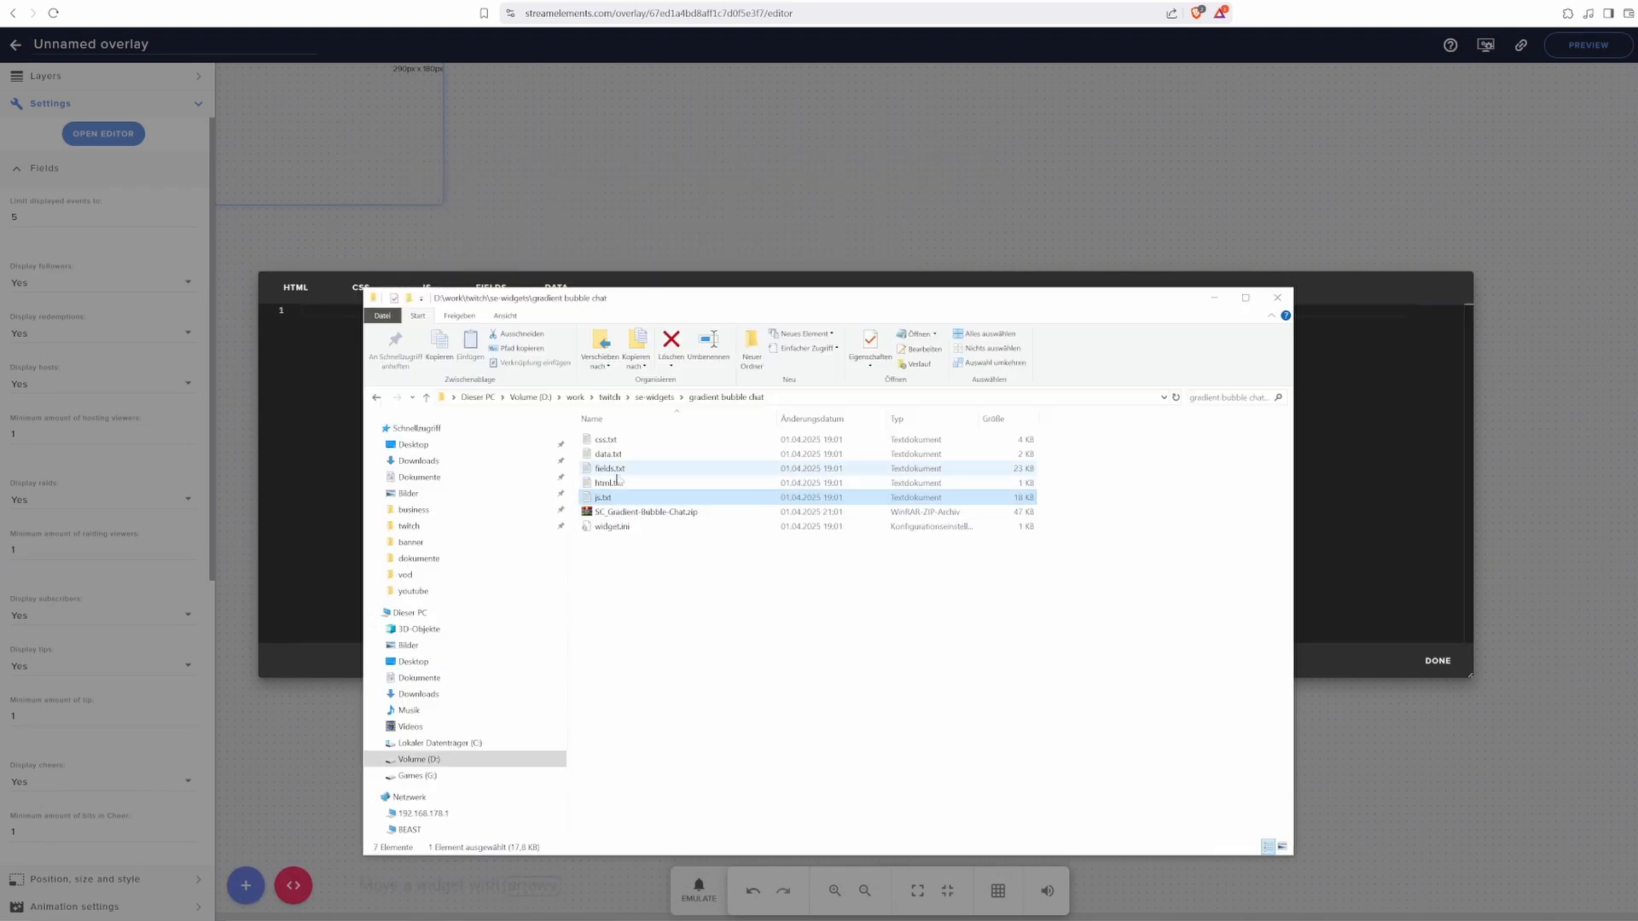
double_click(615, 468)
drag(715, 183, 727, 169)
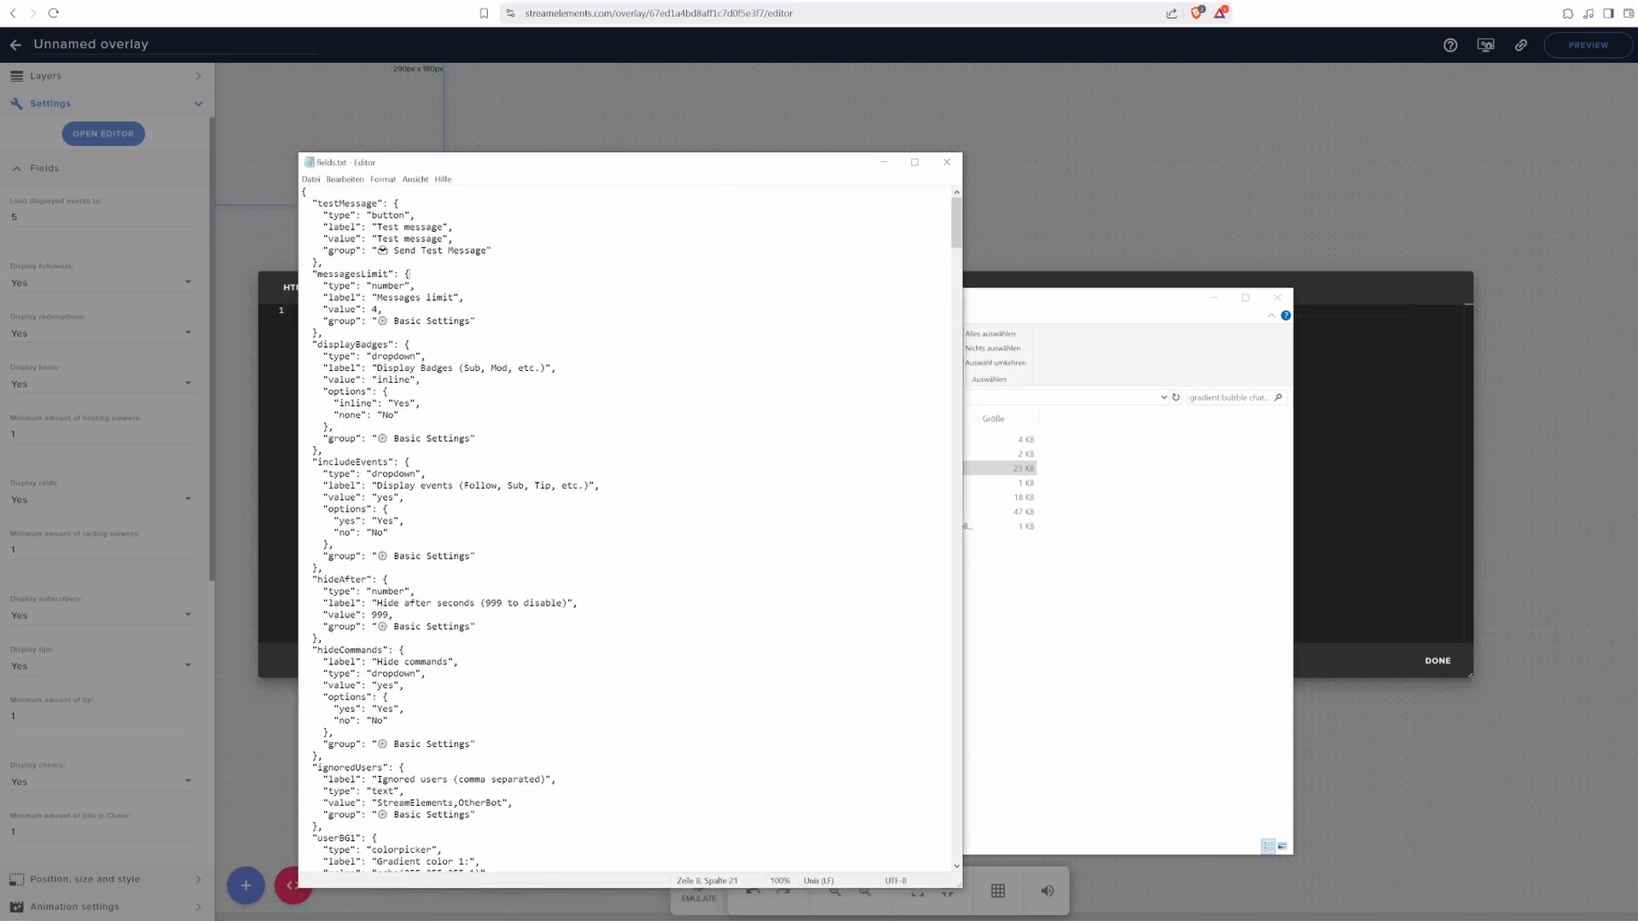
key(ctrl+a)
key(ctrl+c)
click(187, 355)
key(ctrl+v)
Step: Replace the widget's default Data code with the contents of data.txt and apply the code changes
click(556, 288)
key(ctrl+a)
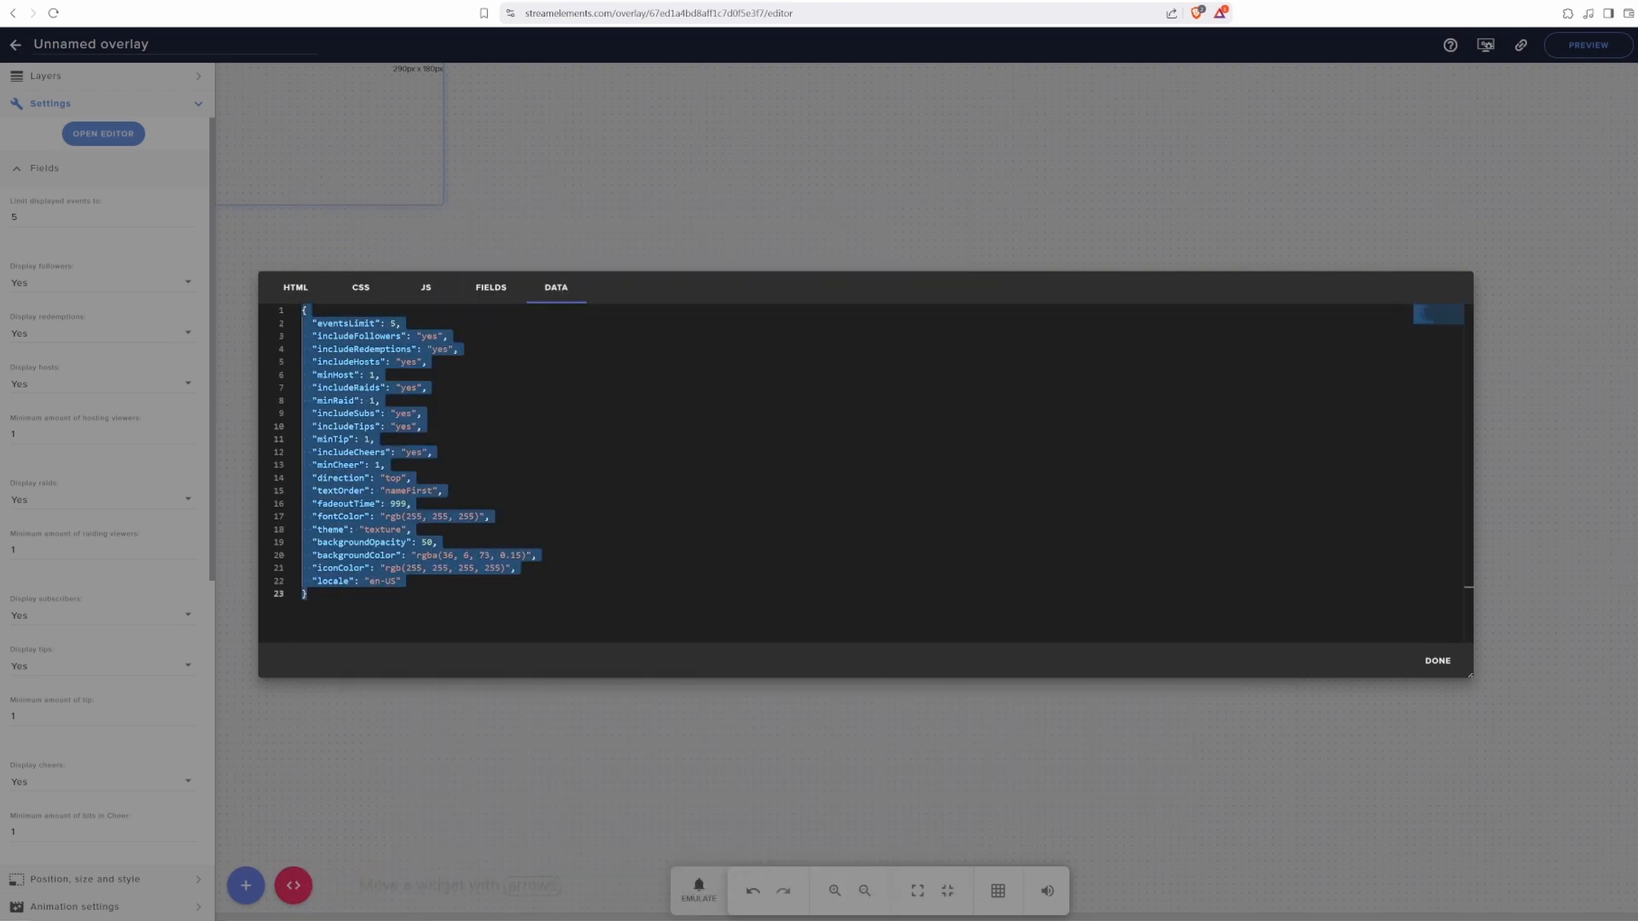
key(Delete)
key(alt+Tab)
click(626, 455)
double_click(627, 454)
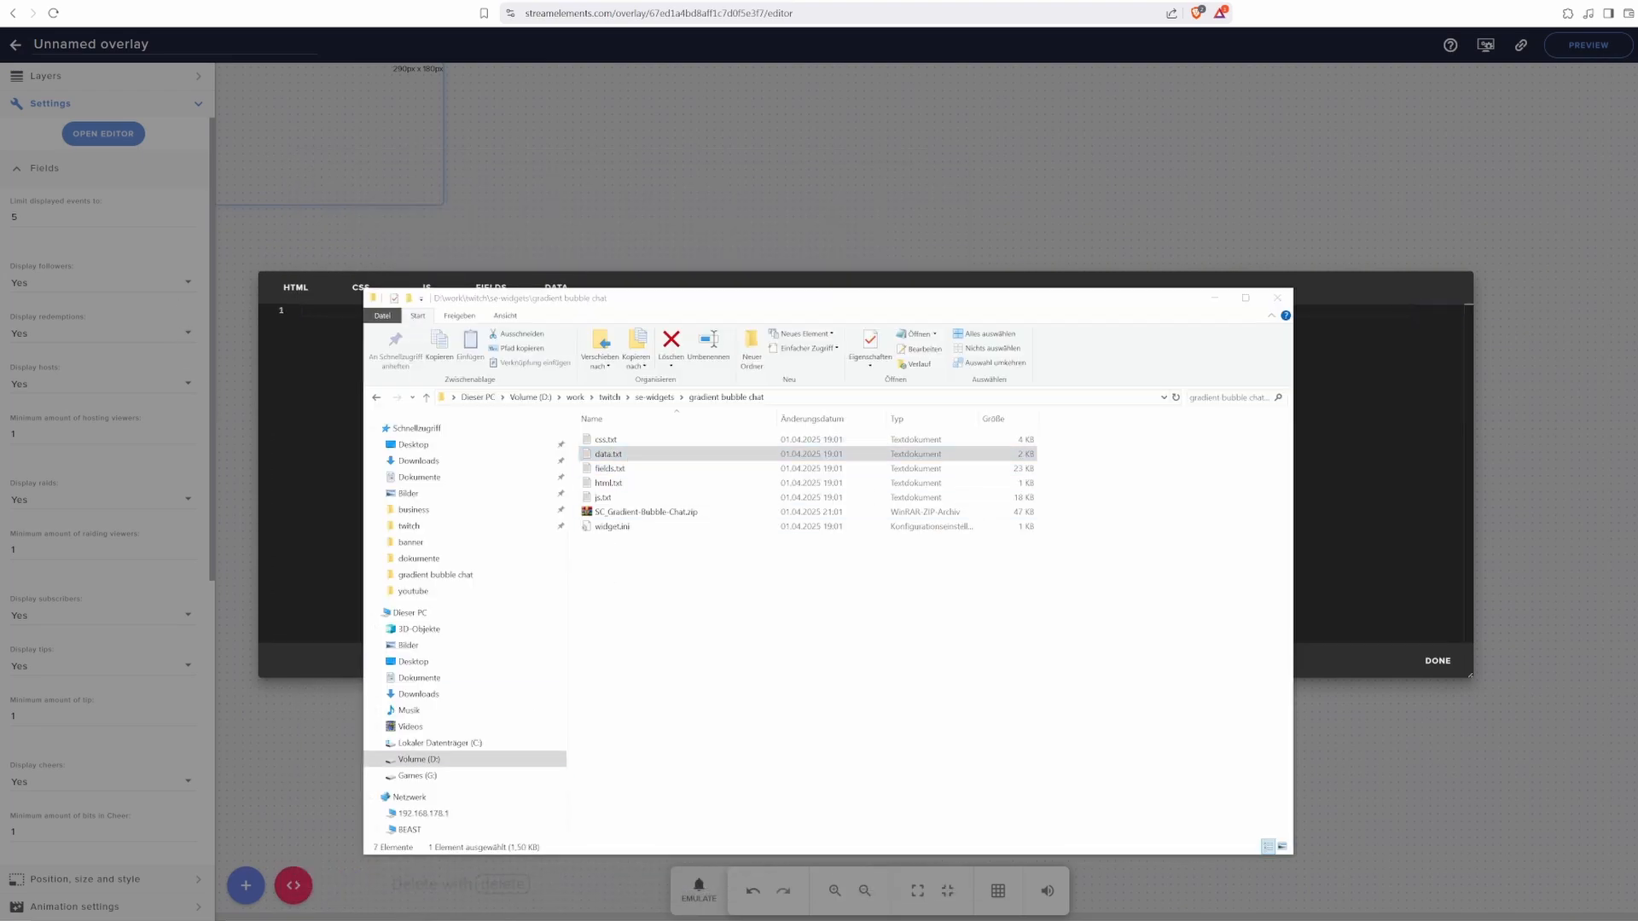
key(ctrl+a)
key(ctrl+c)
key(alt+Tab)
key(ctrl+v)
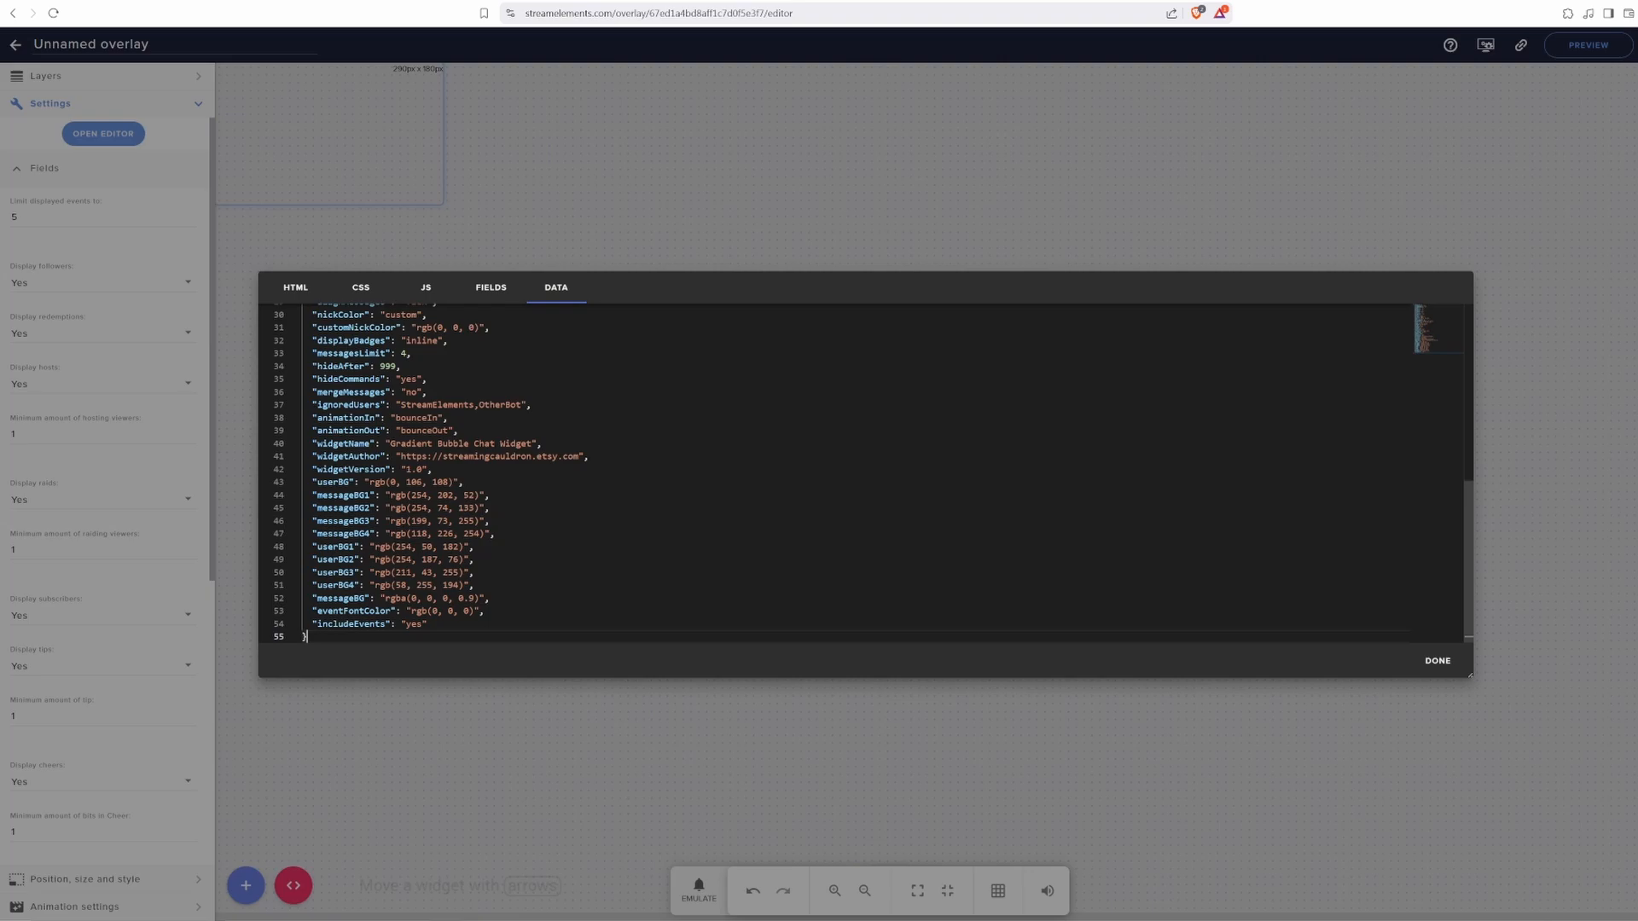
click(1438, 662)
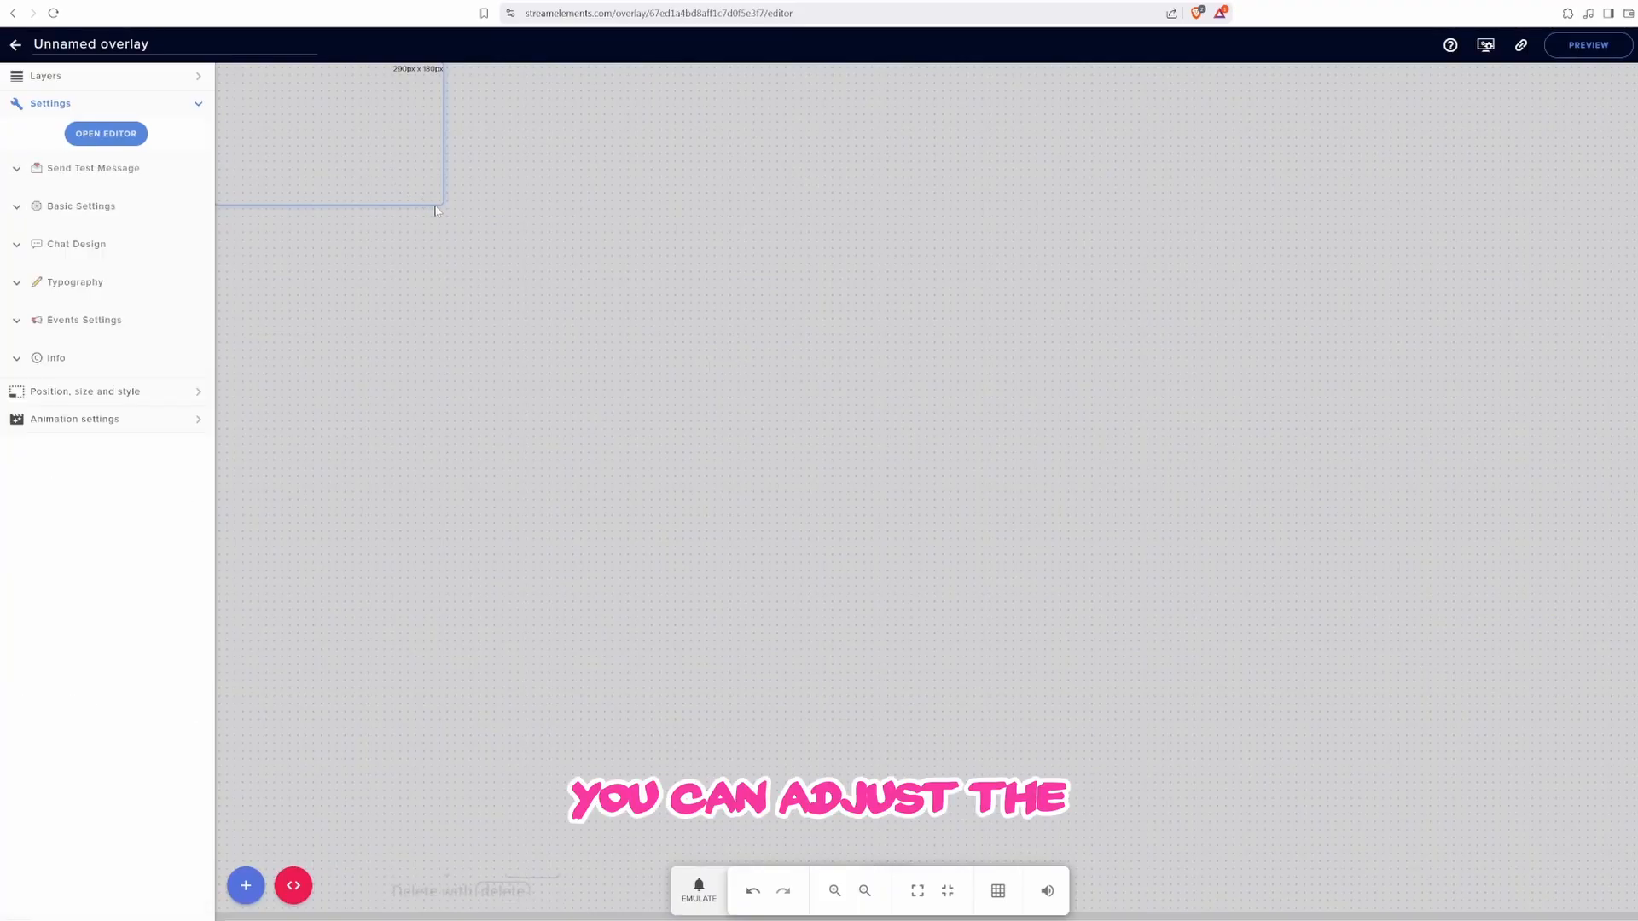
Step: Resize the chat widget to a width of 500 px and a height of 800 px
drag(433, 198, 618, 630)
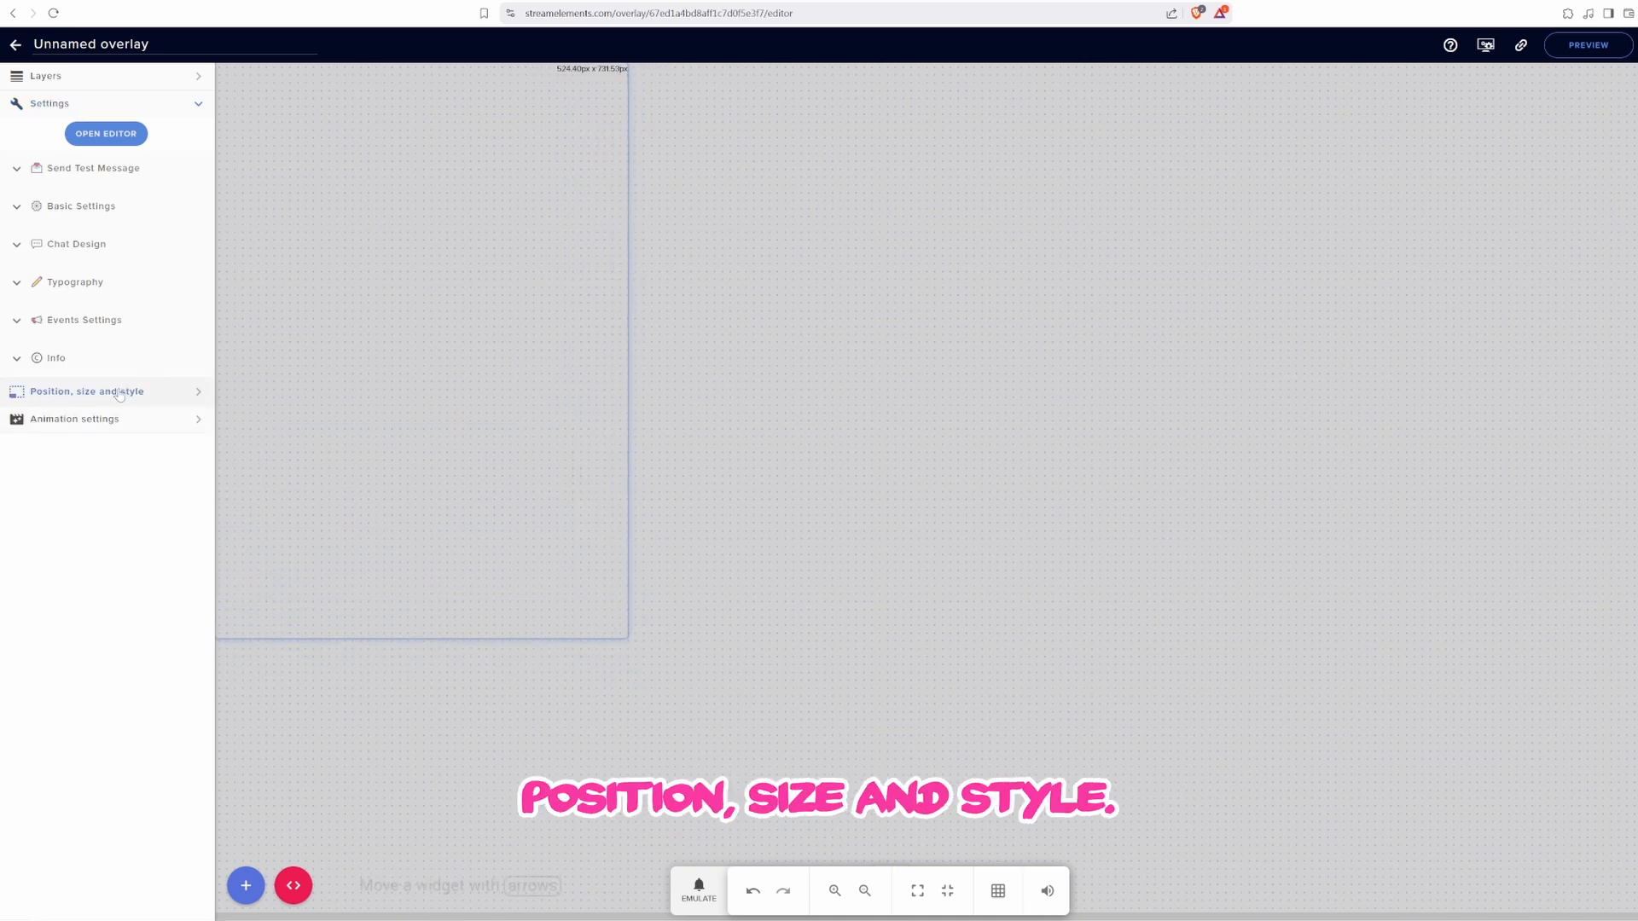
click(119, 392)
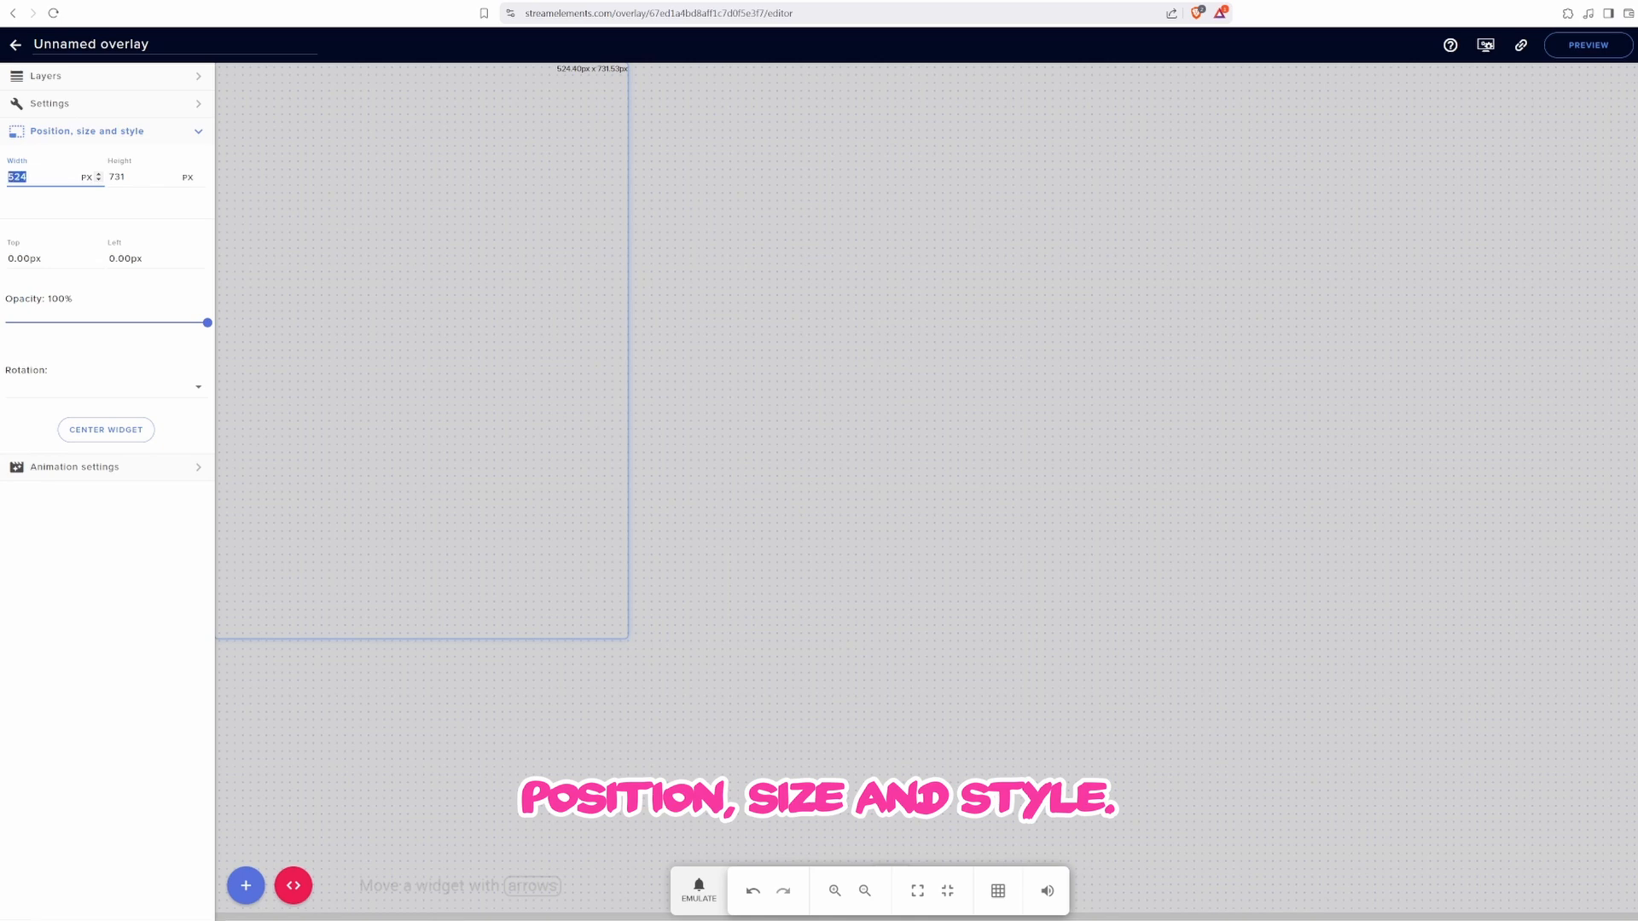
text(500)
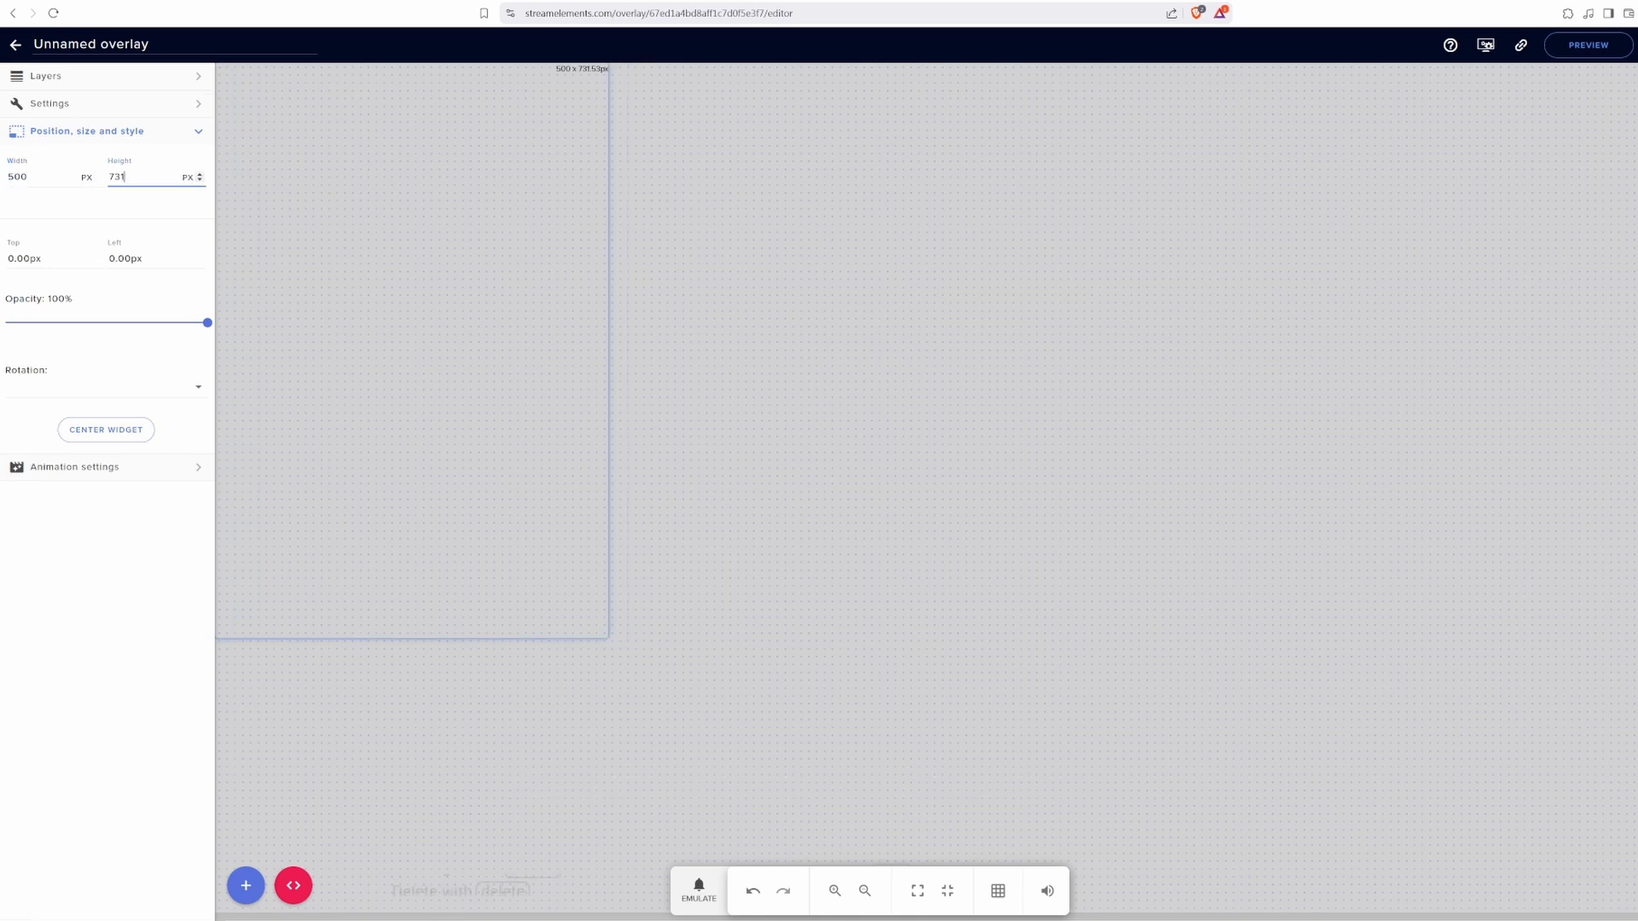
text(800)
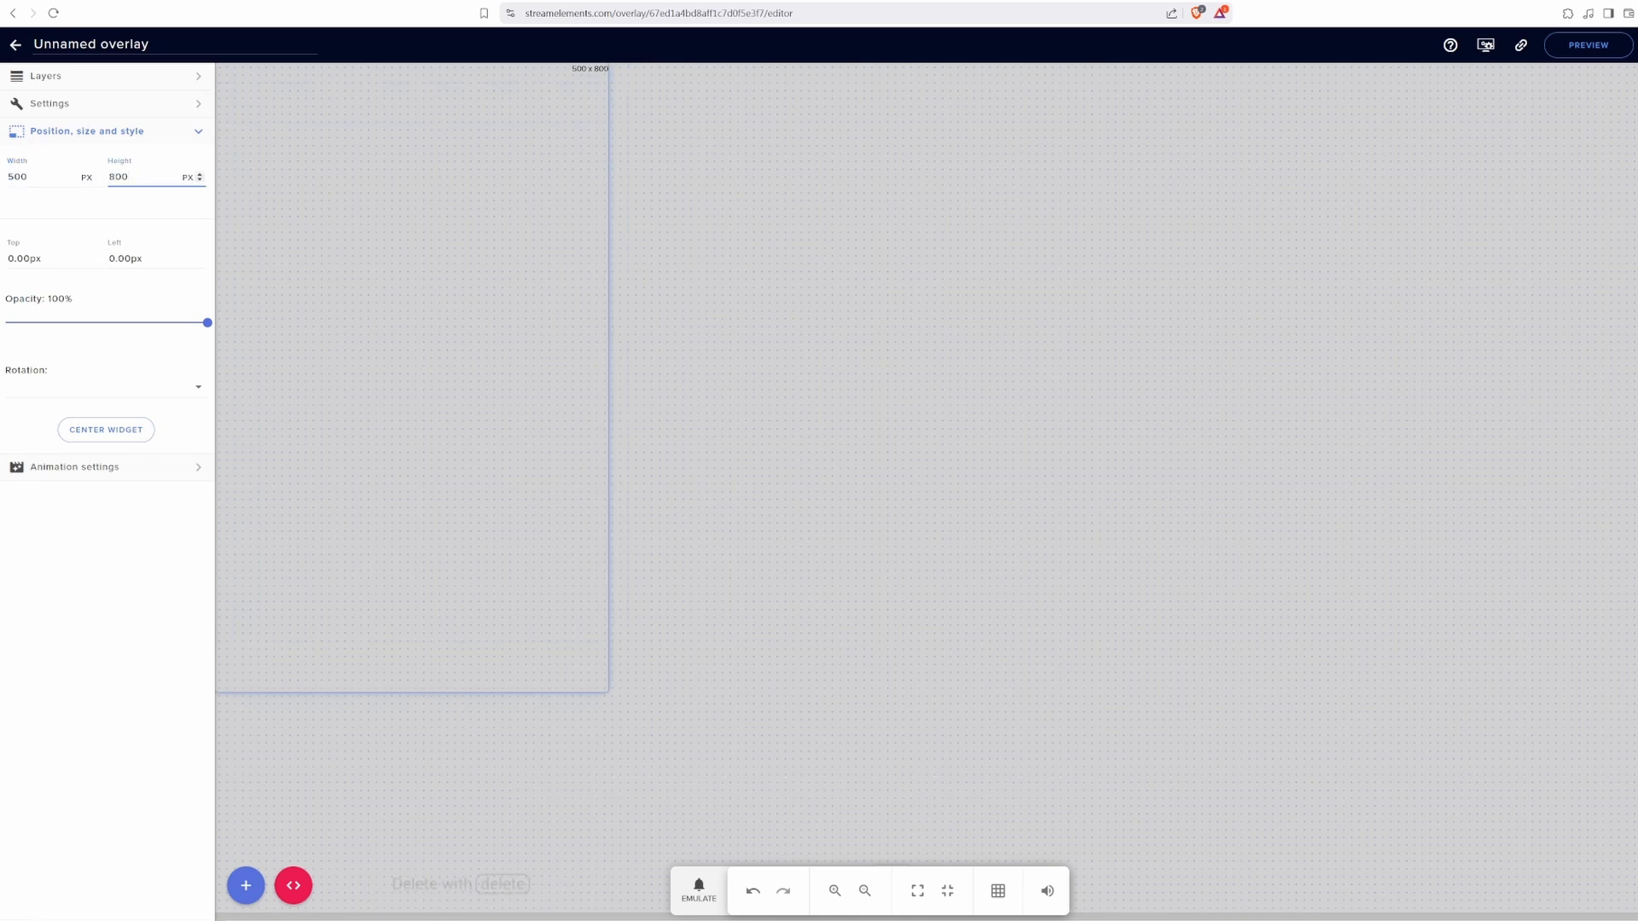
Step: Send a test message from the widget's settings and emulate a follower event to preview the chat design
click(74, 131)
click(62, 110)
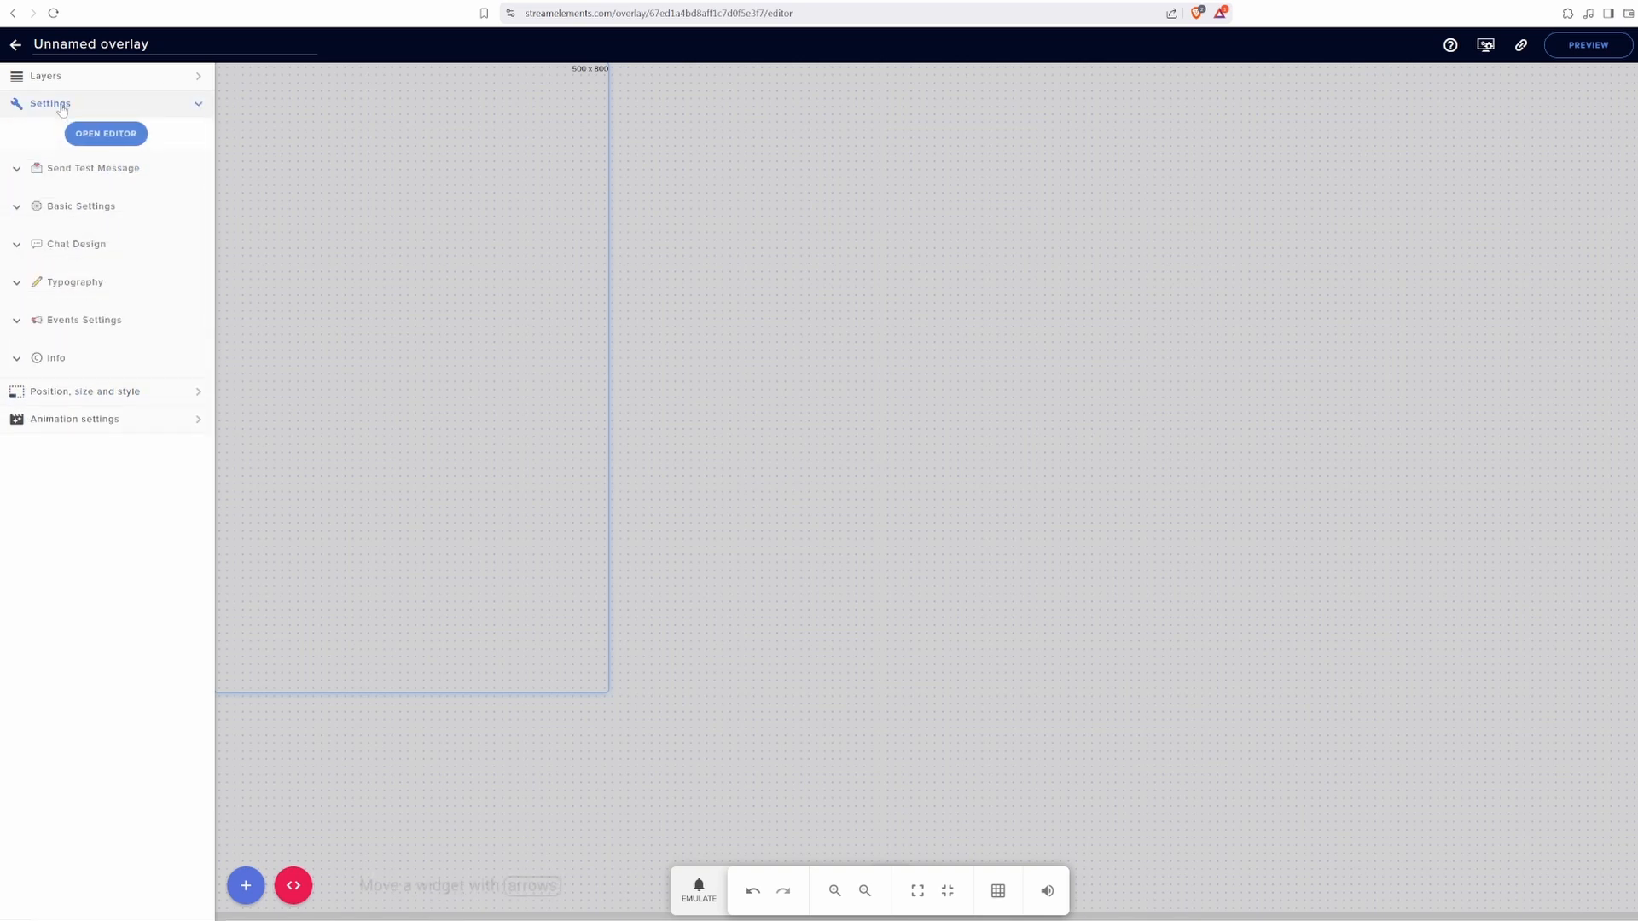
click(16, 170)
click(68, 226)
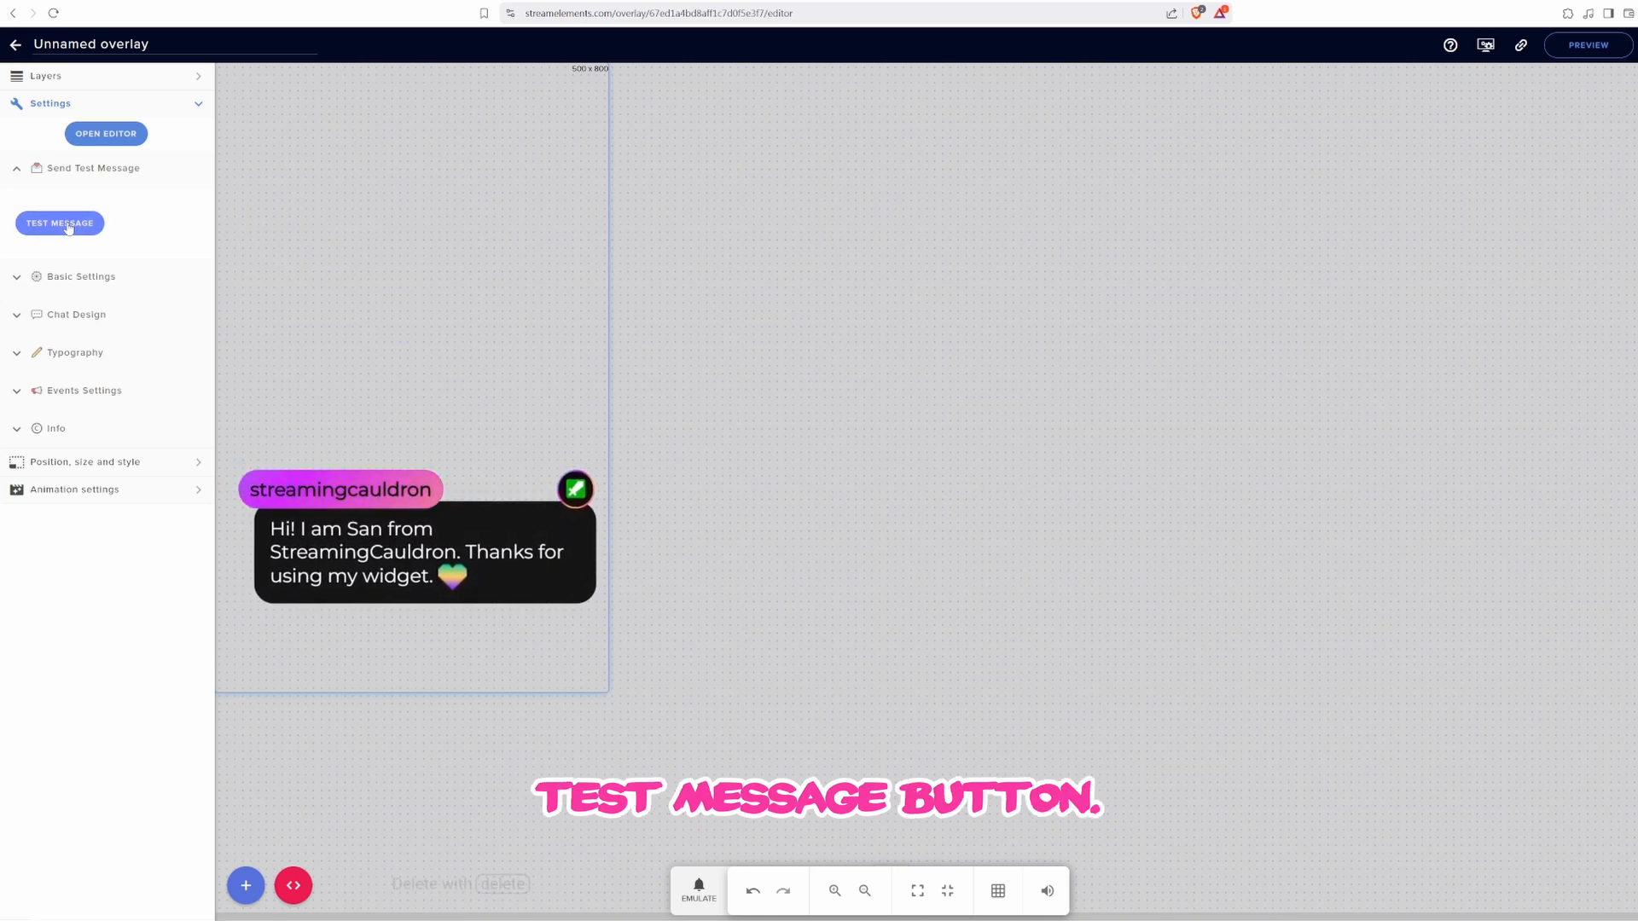
click(699, 894)
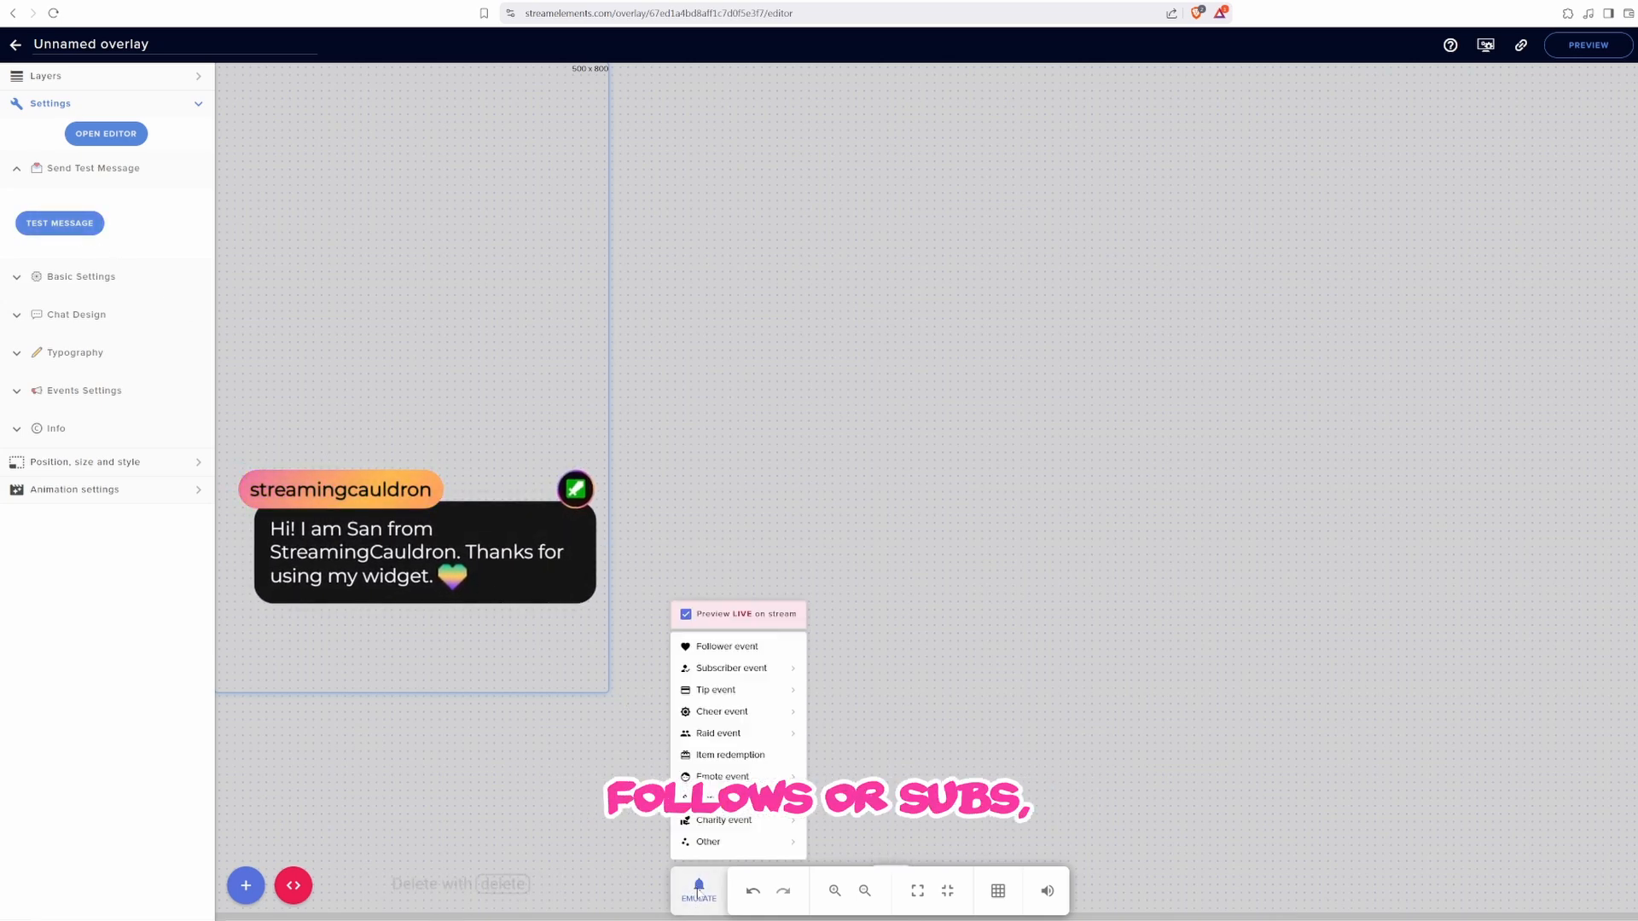
click(716, 648)
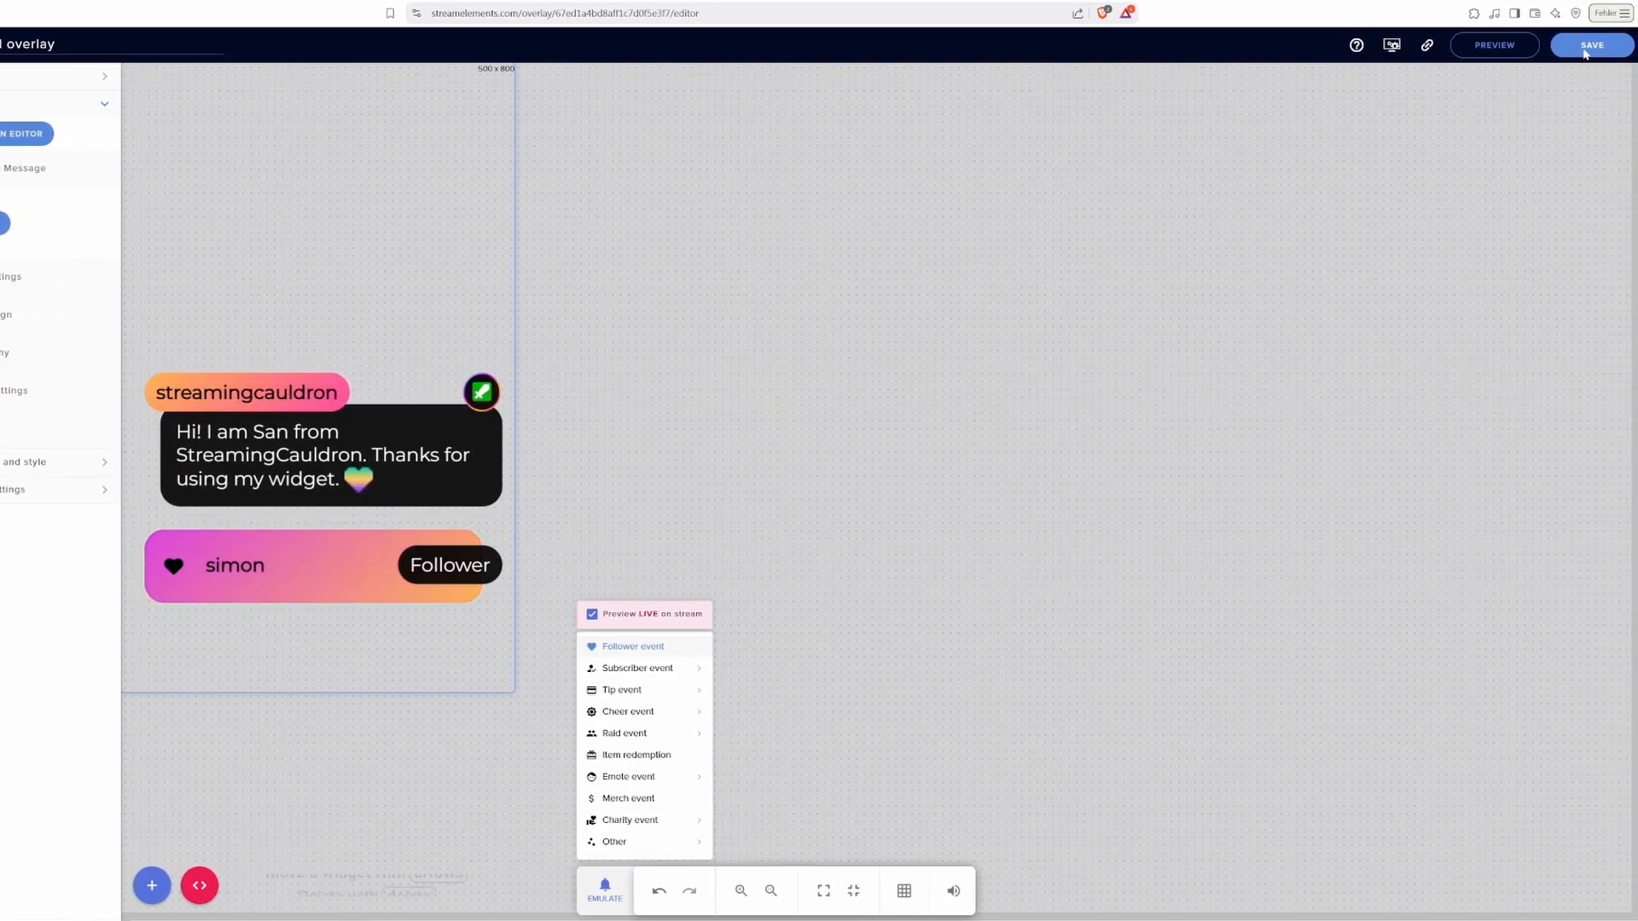
Step: Save the overlay under the name Chat Overlay
click(1585, 54)
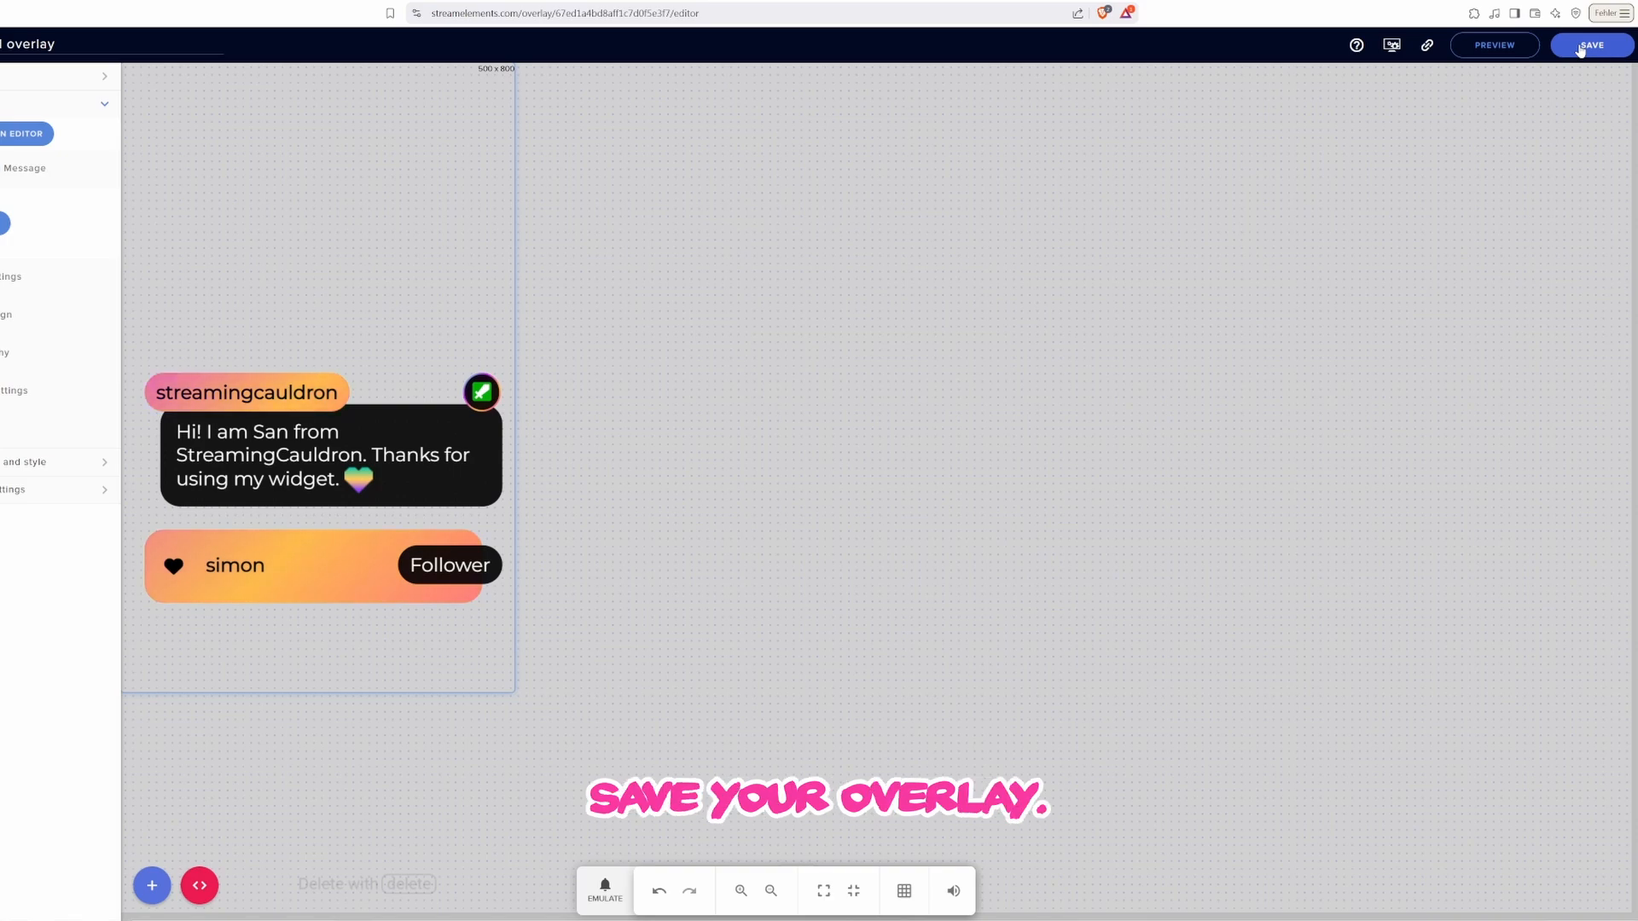
click(1580, 49)
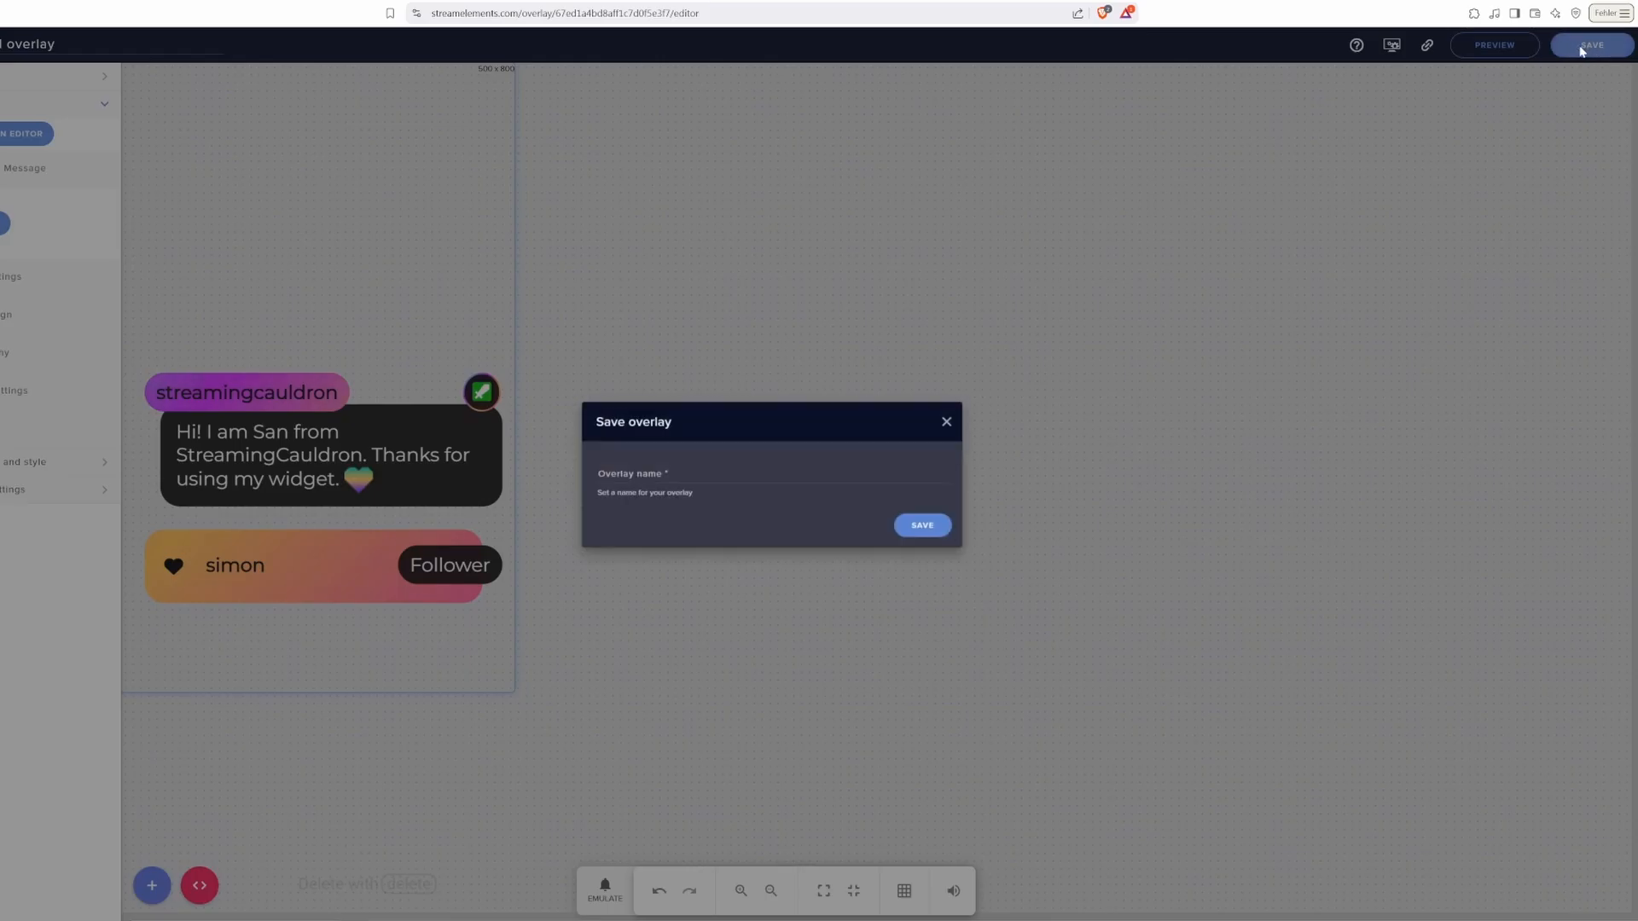
click(682, 474)
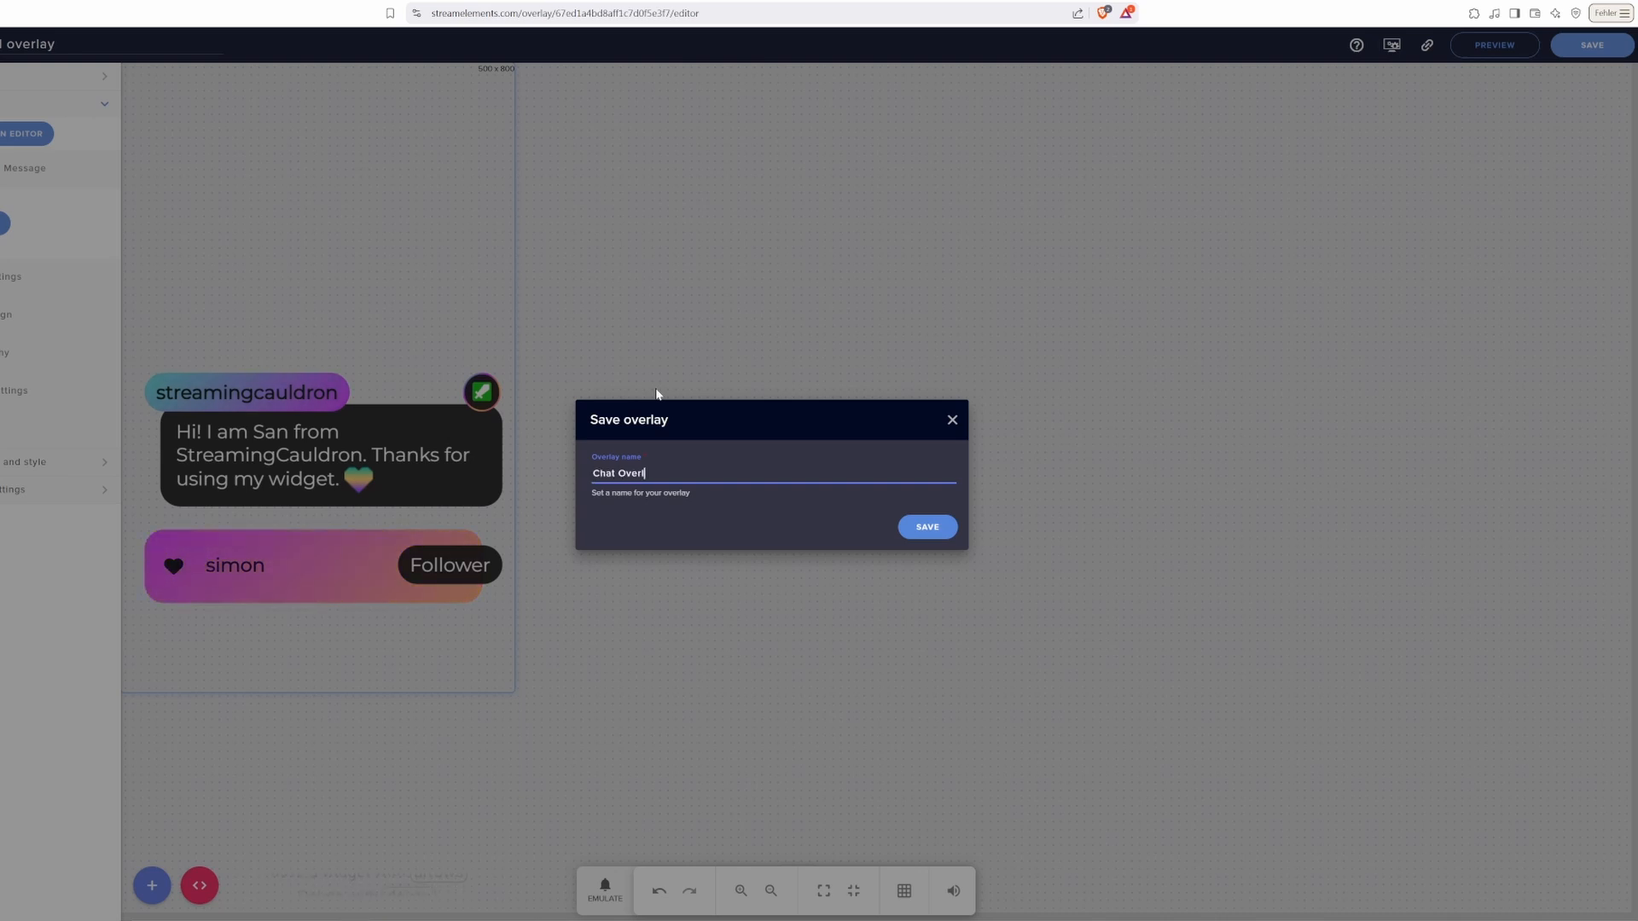
click(927, 526)
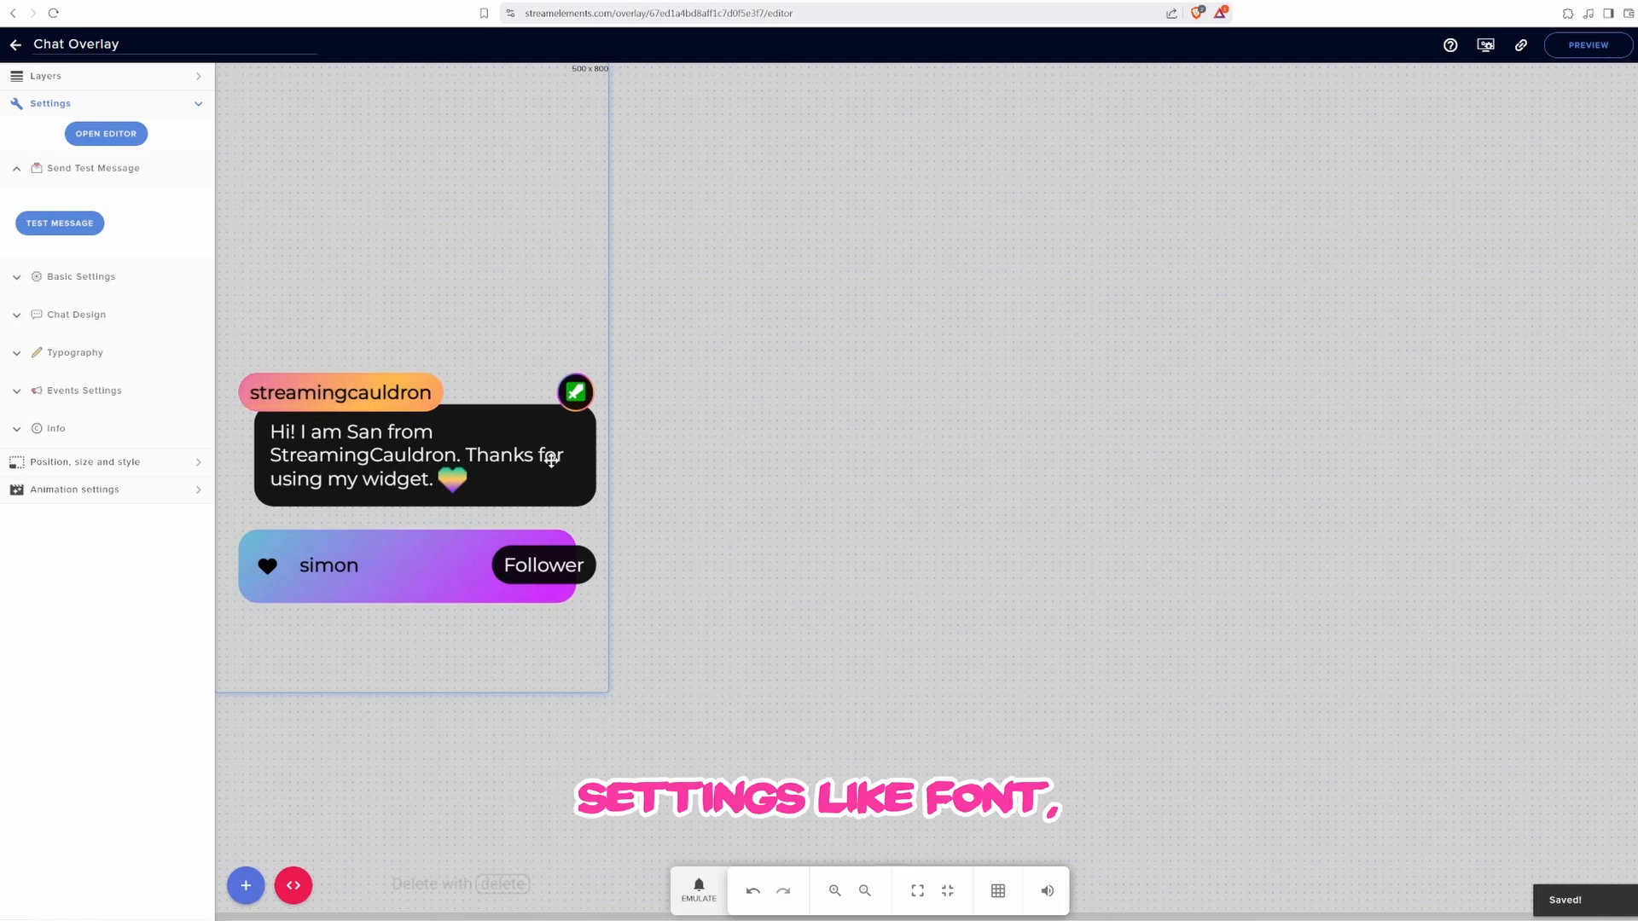
Step: Set Gradient color 1 in the widget's Chat Design settings to blue, rgb(50, 138, 255)
click(17, 281)
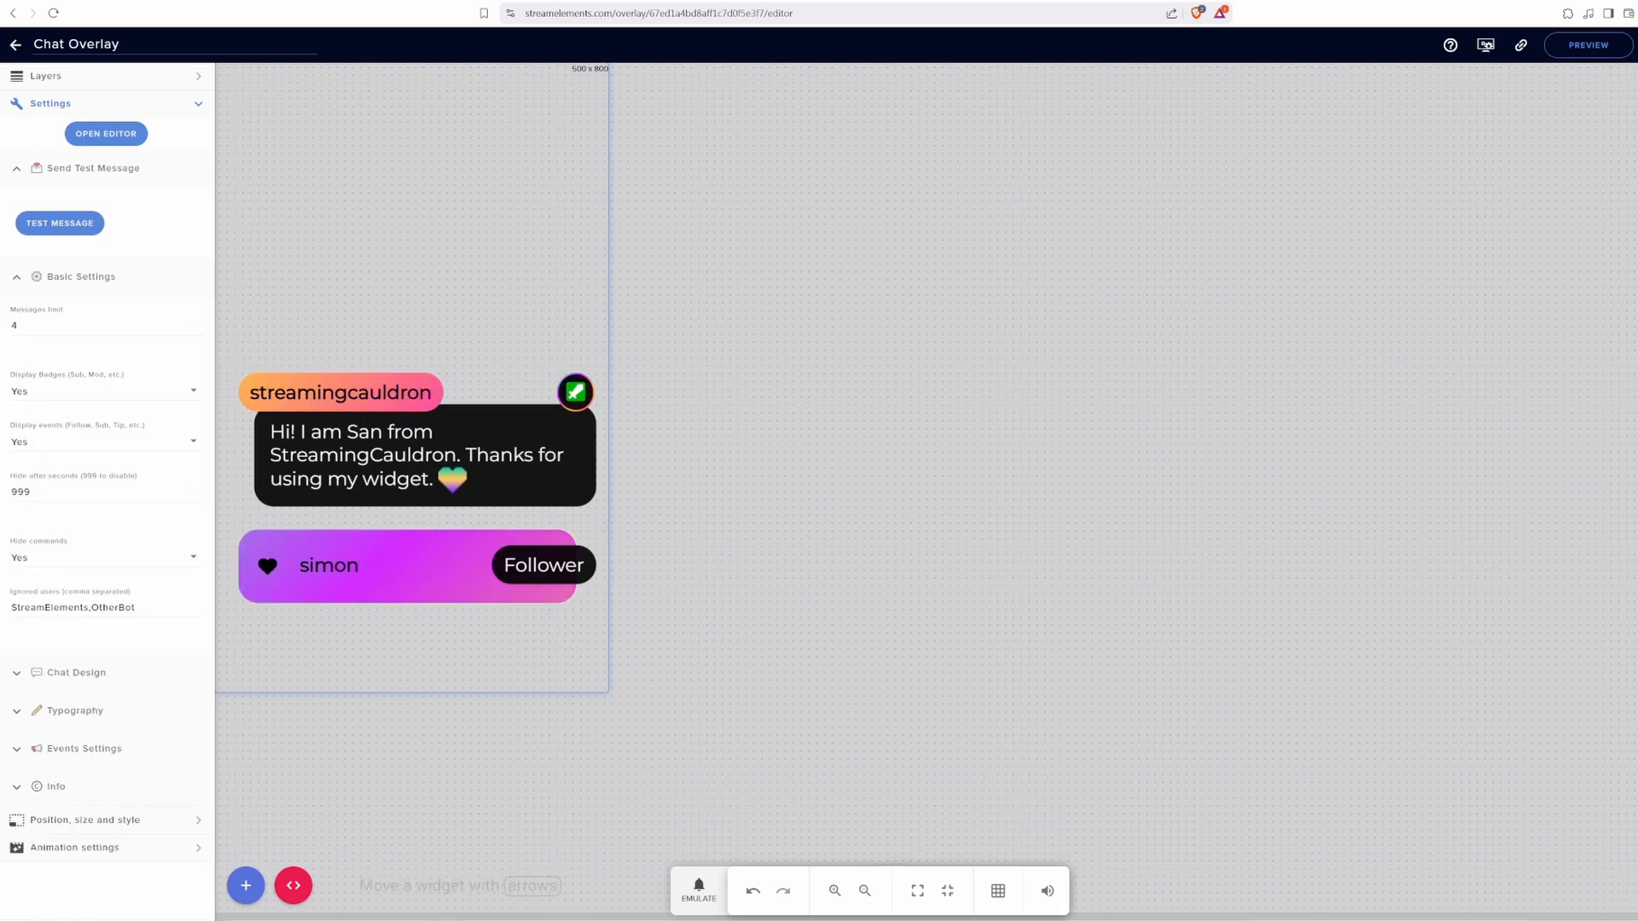
click(21, 672)
scroll(25, 536, down, 2)
click(17, 518)
drag(942, 482, 942, 461)
click(924, 609)
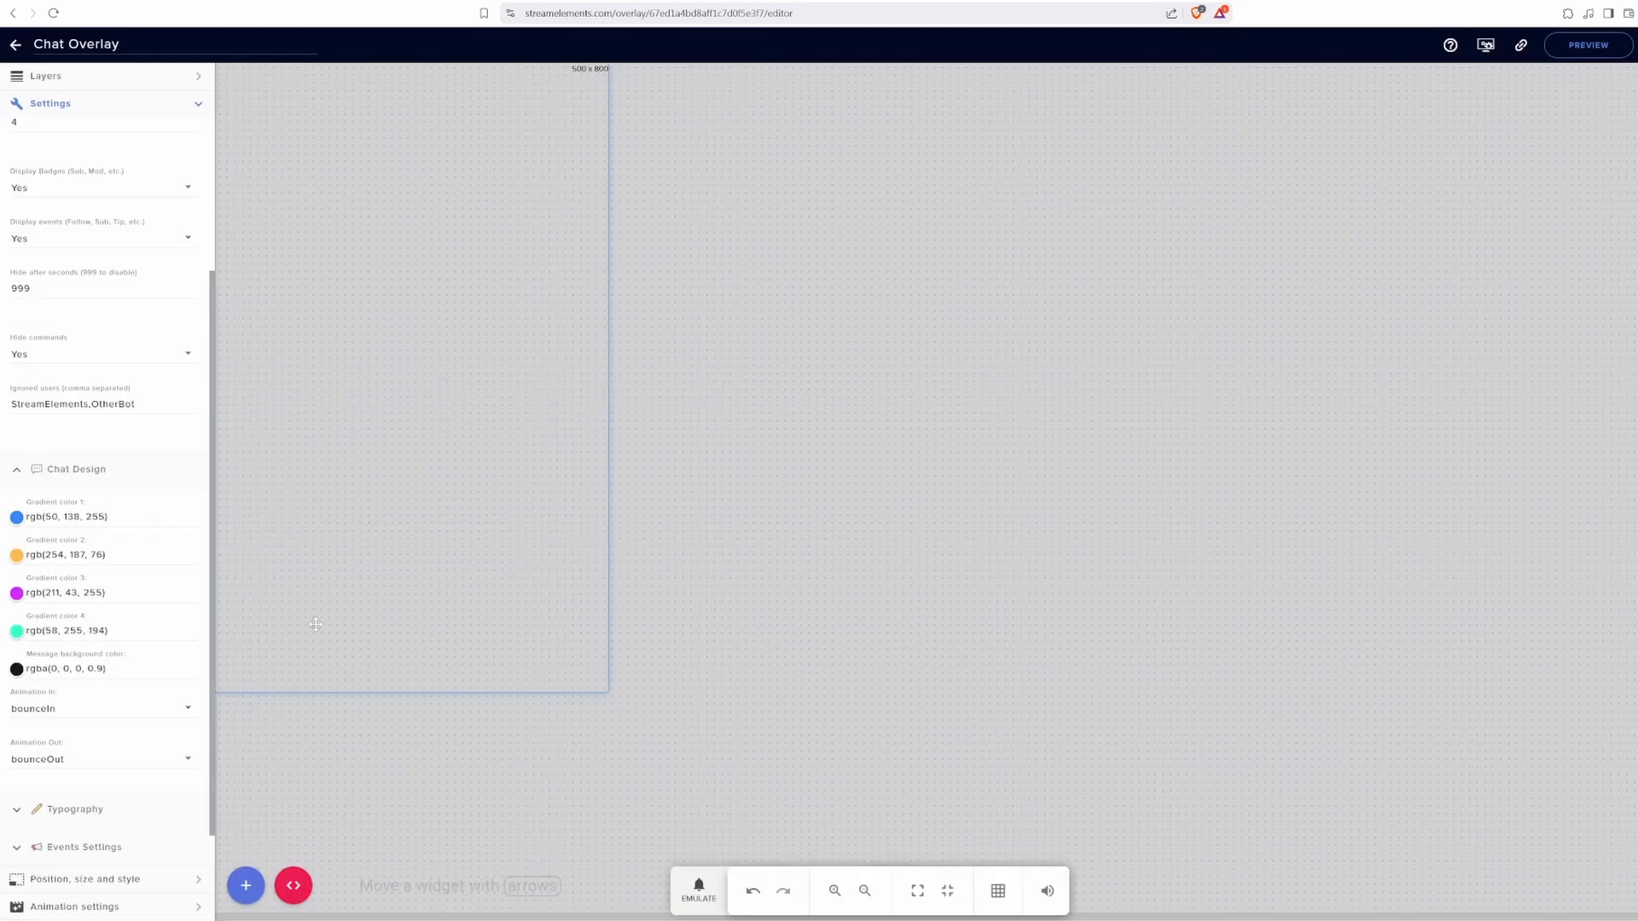
Step: Set Gradient color 3 of the chat design to lime green, rgb(171, 255, 43)
click(17, 556)
click(904, 643)
click(17, 594)
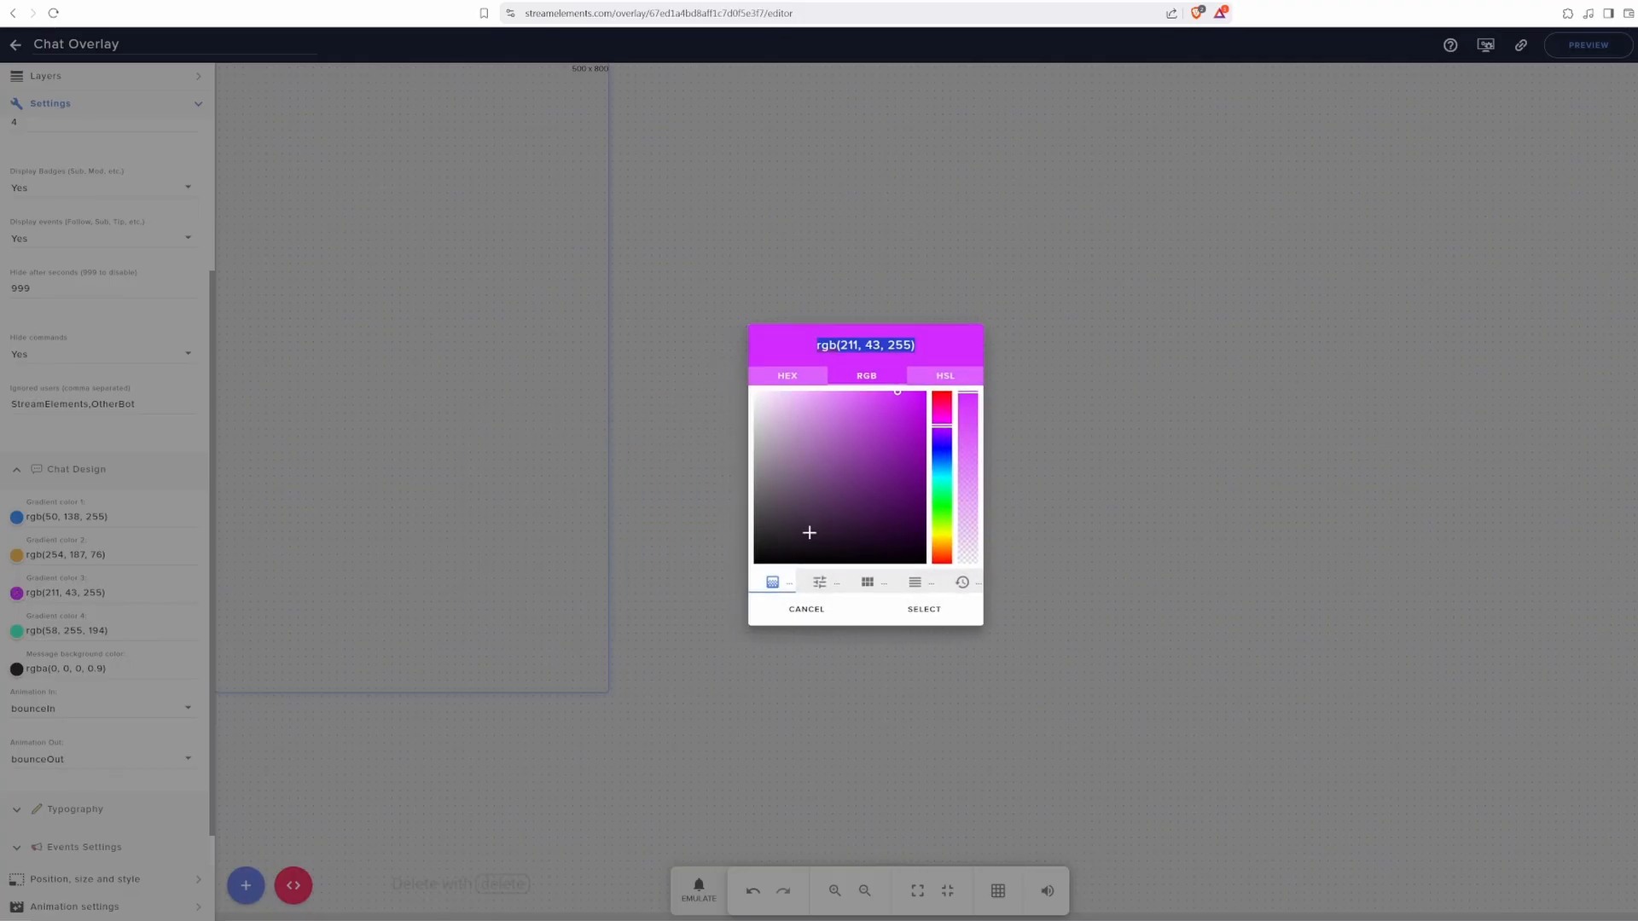
click(941, 523)
click(883, 612)
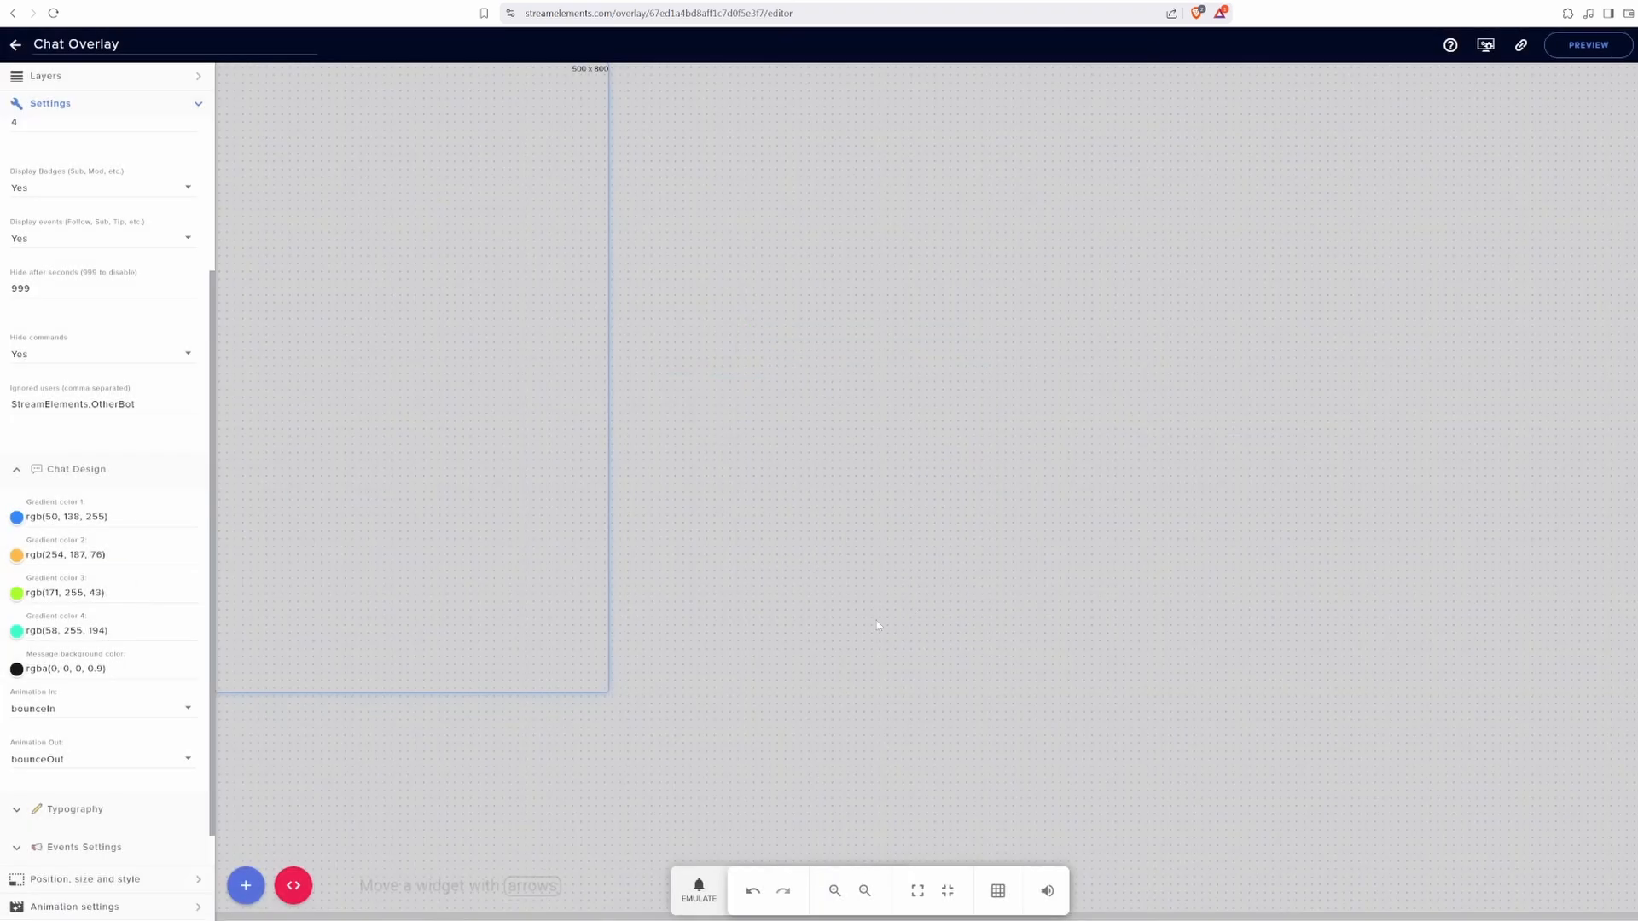
Step: Send a test message from the widget's settings to preview the chat bubble with the changed gradient colors
scroll(52, 689, up, 3)
click(68, 223)
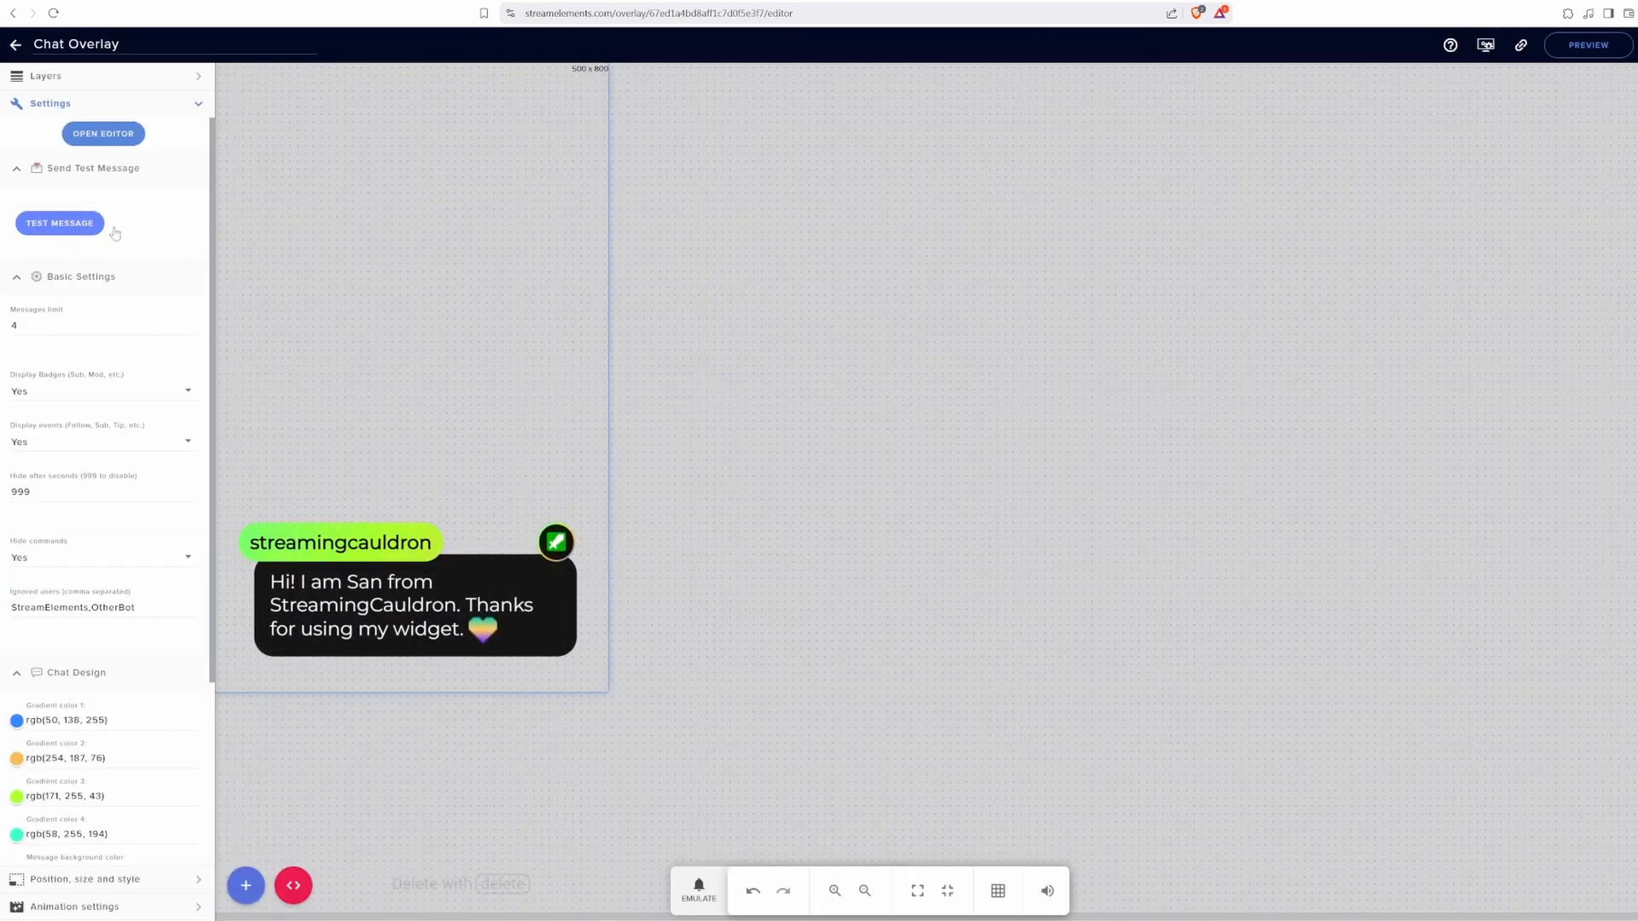
click(1611, 53)
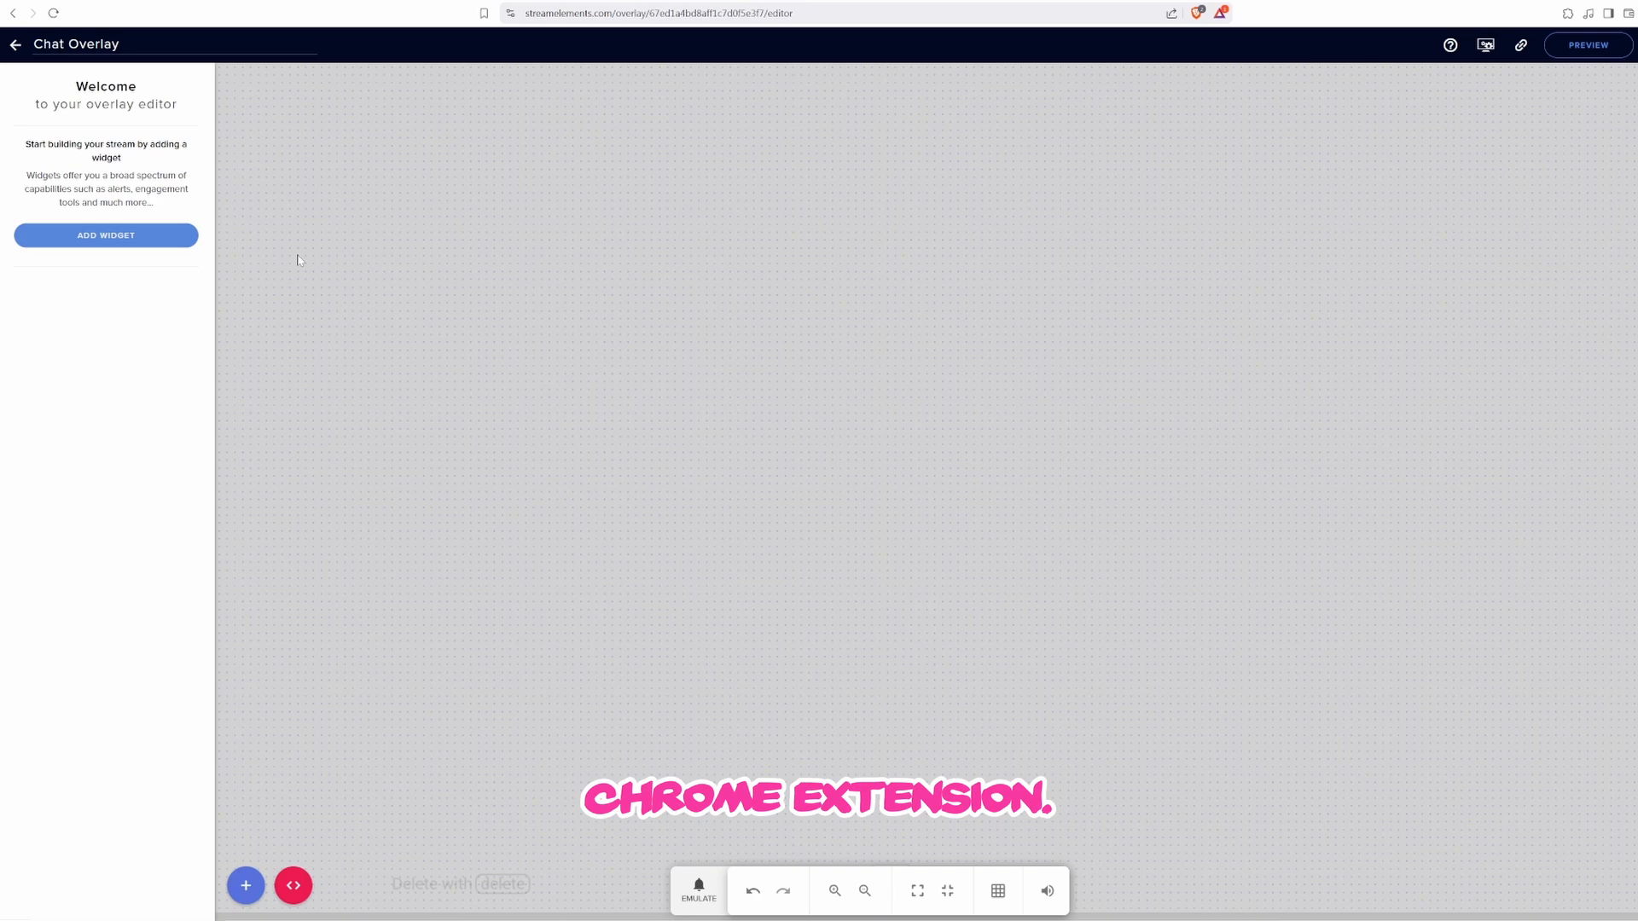
Step: Import SC_Gradient-Bubble-Chat.zip from the gradient bubble chat folder with the widget.io extension and create the widget from it
click(302, 876)
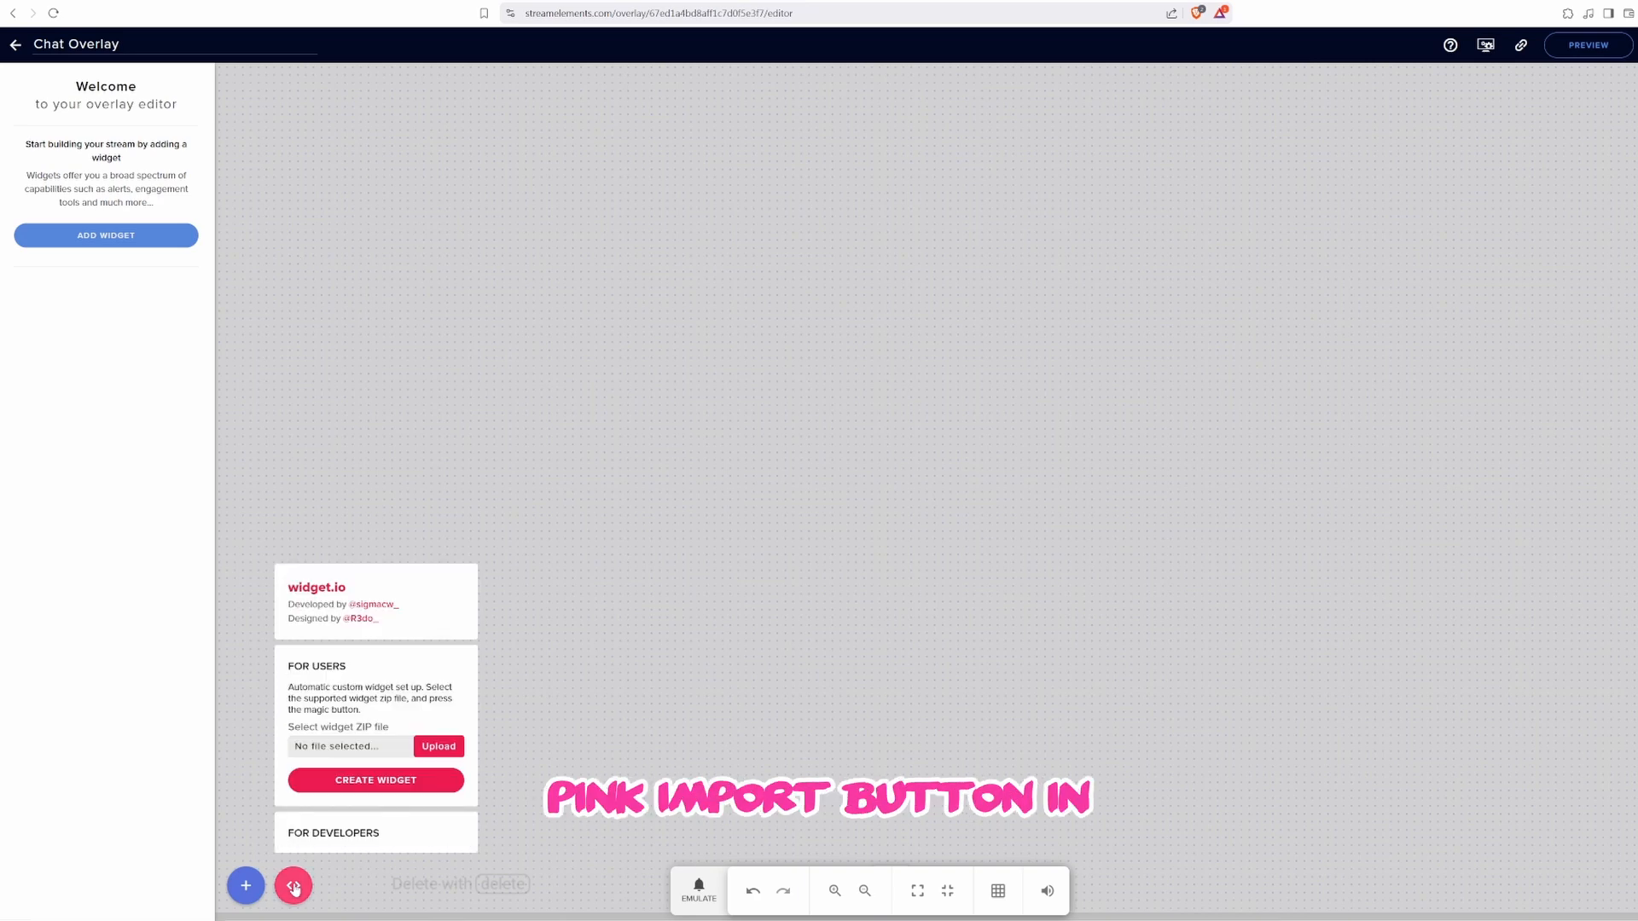
click(439, 747)
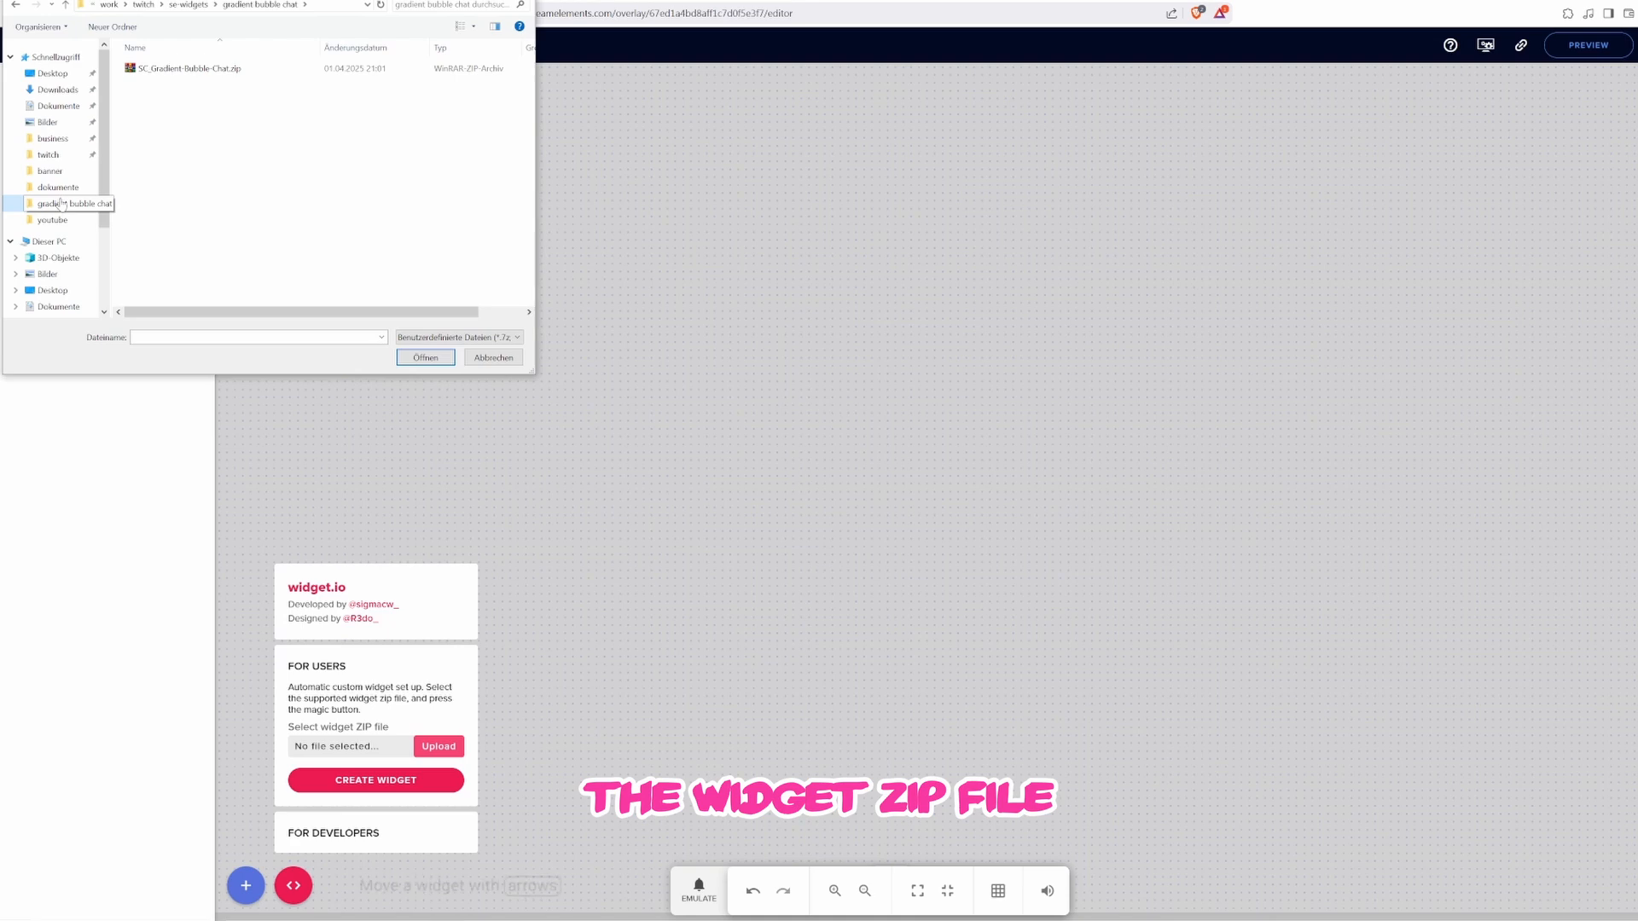
click(166, 68)
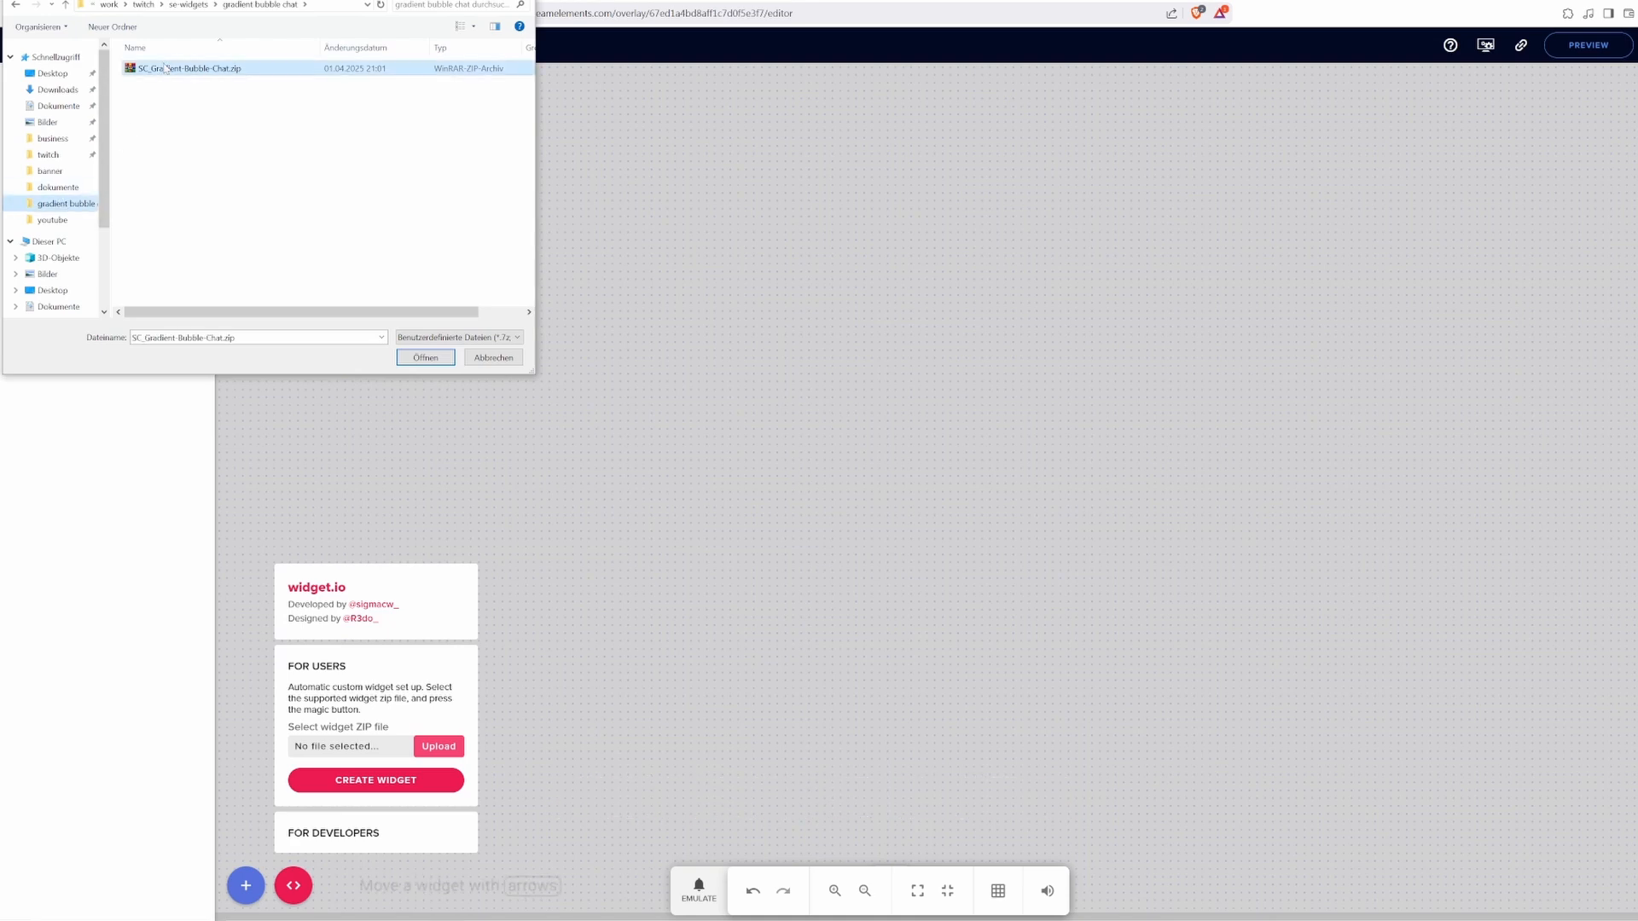
click(425, 357)
click(385, 793)
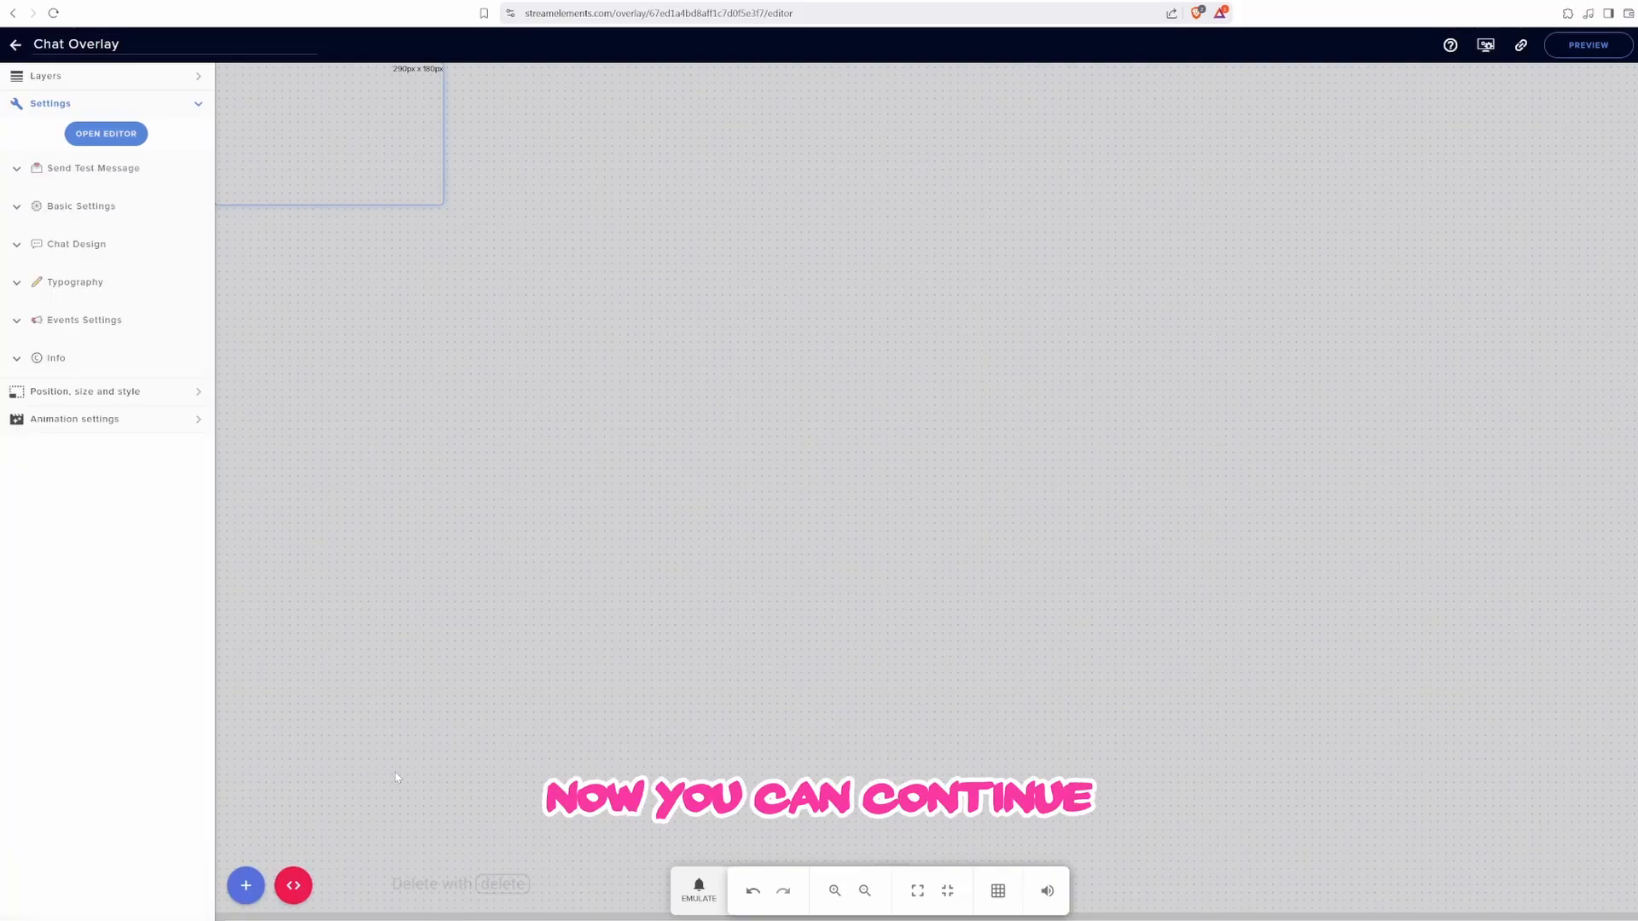
Step: Enlarge the imported chat widget and set its width to 500 px and its height to 800 px
drag(444, 207, 616, 629)
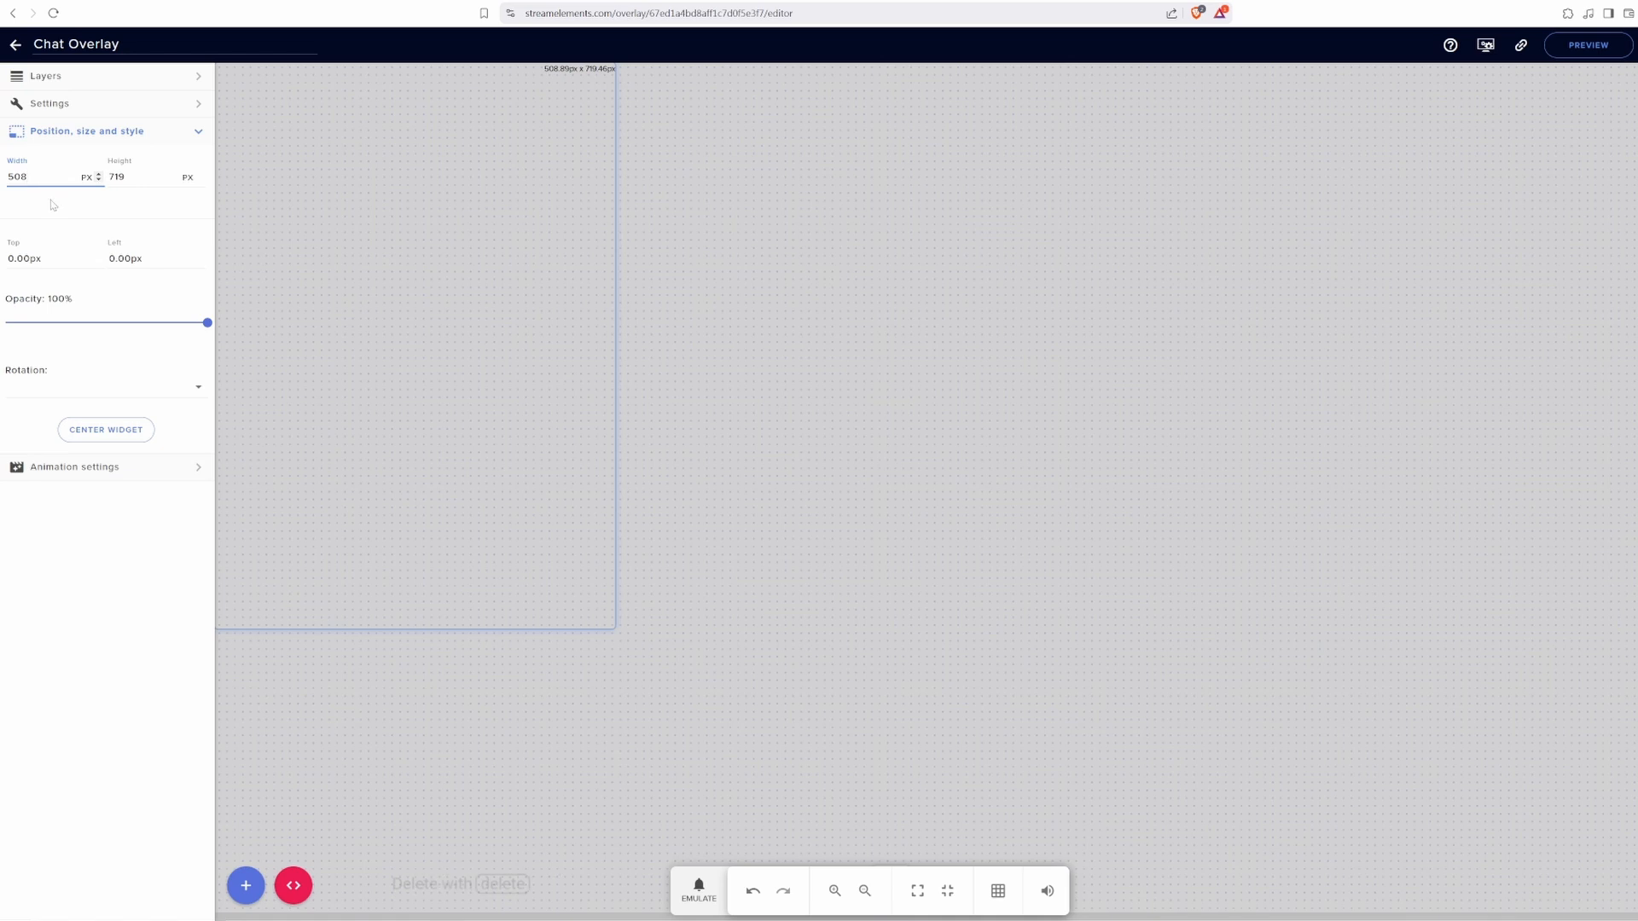
key(BackSpace)
text(0 x )
text(800)
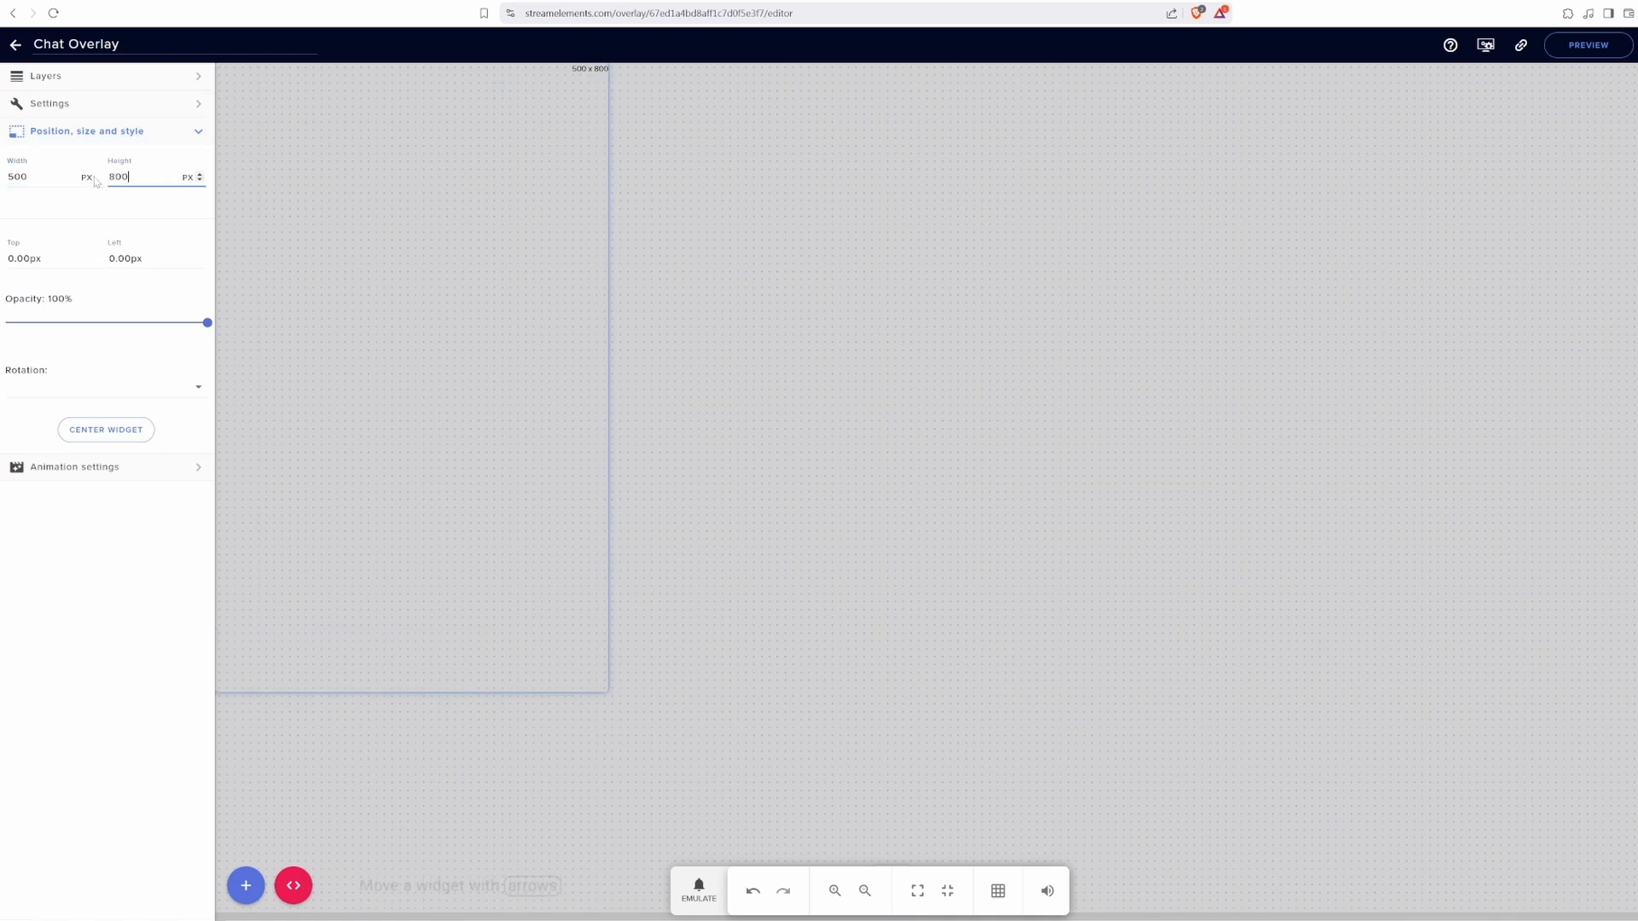
click(77, 131)
Step: Send a test message from the imported widget's settings and emulate a follower event and a subscriber event
click(74, 101)
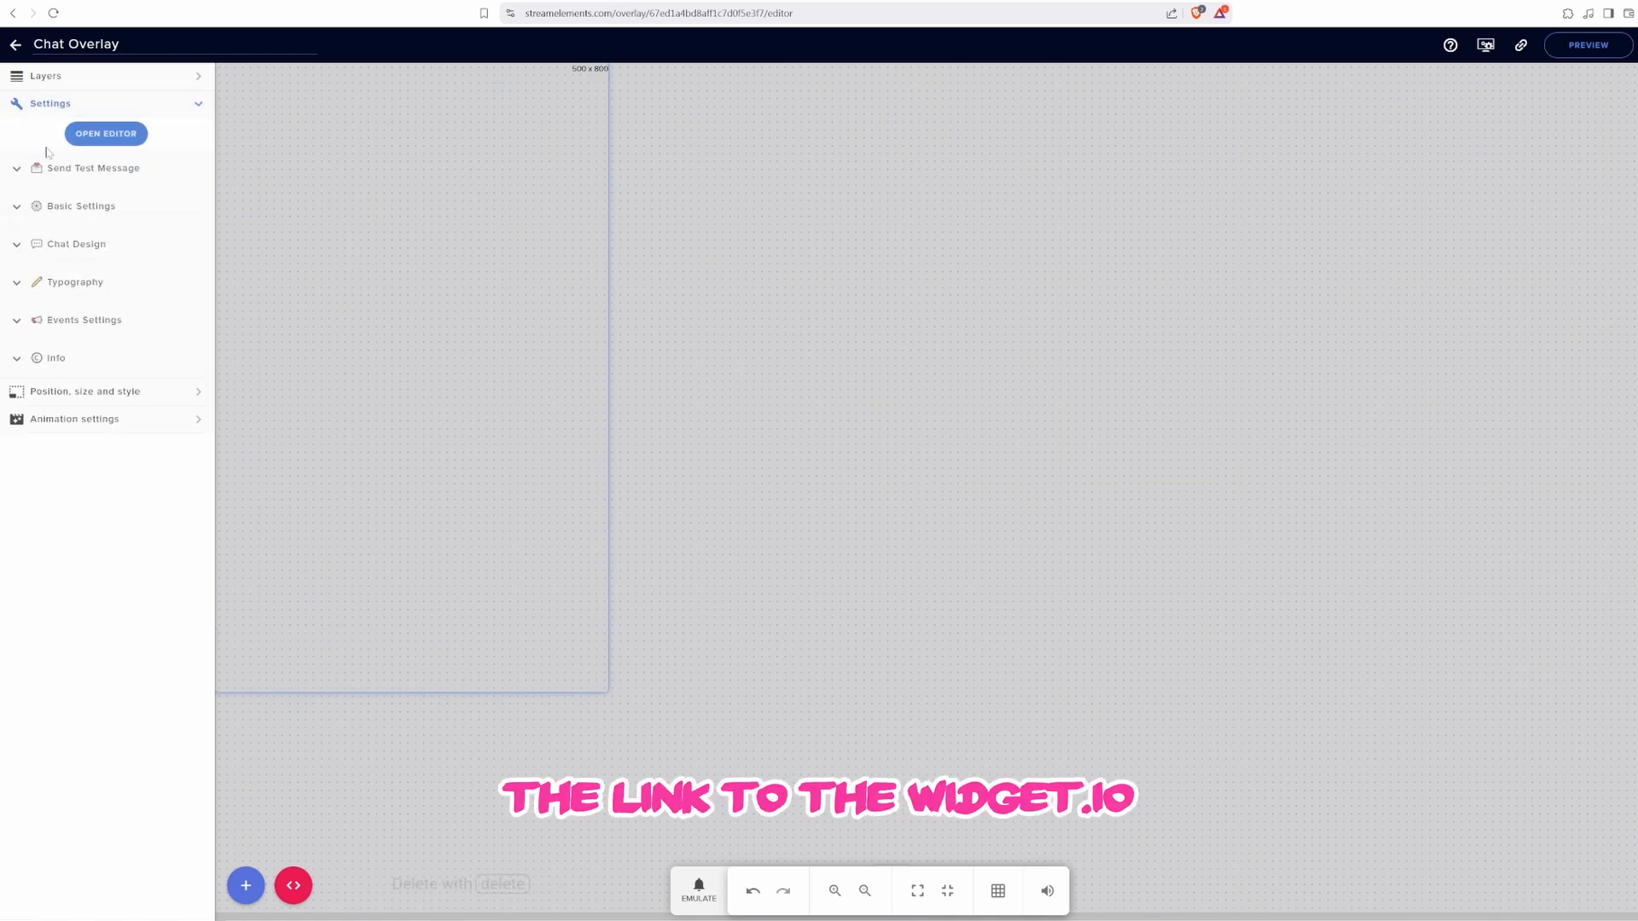
click(19, 170)
click(41, 227)
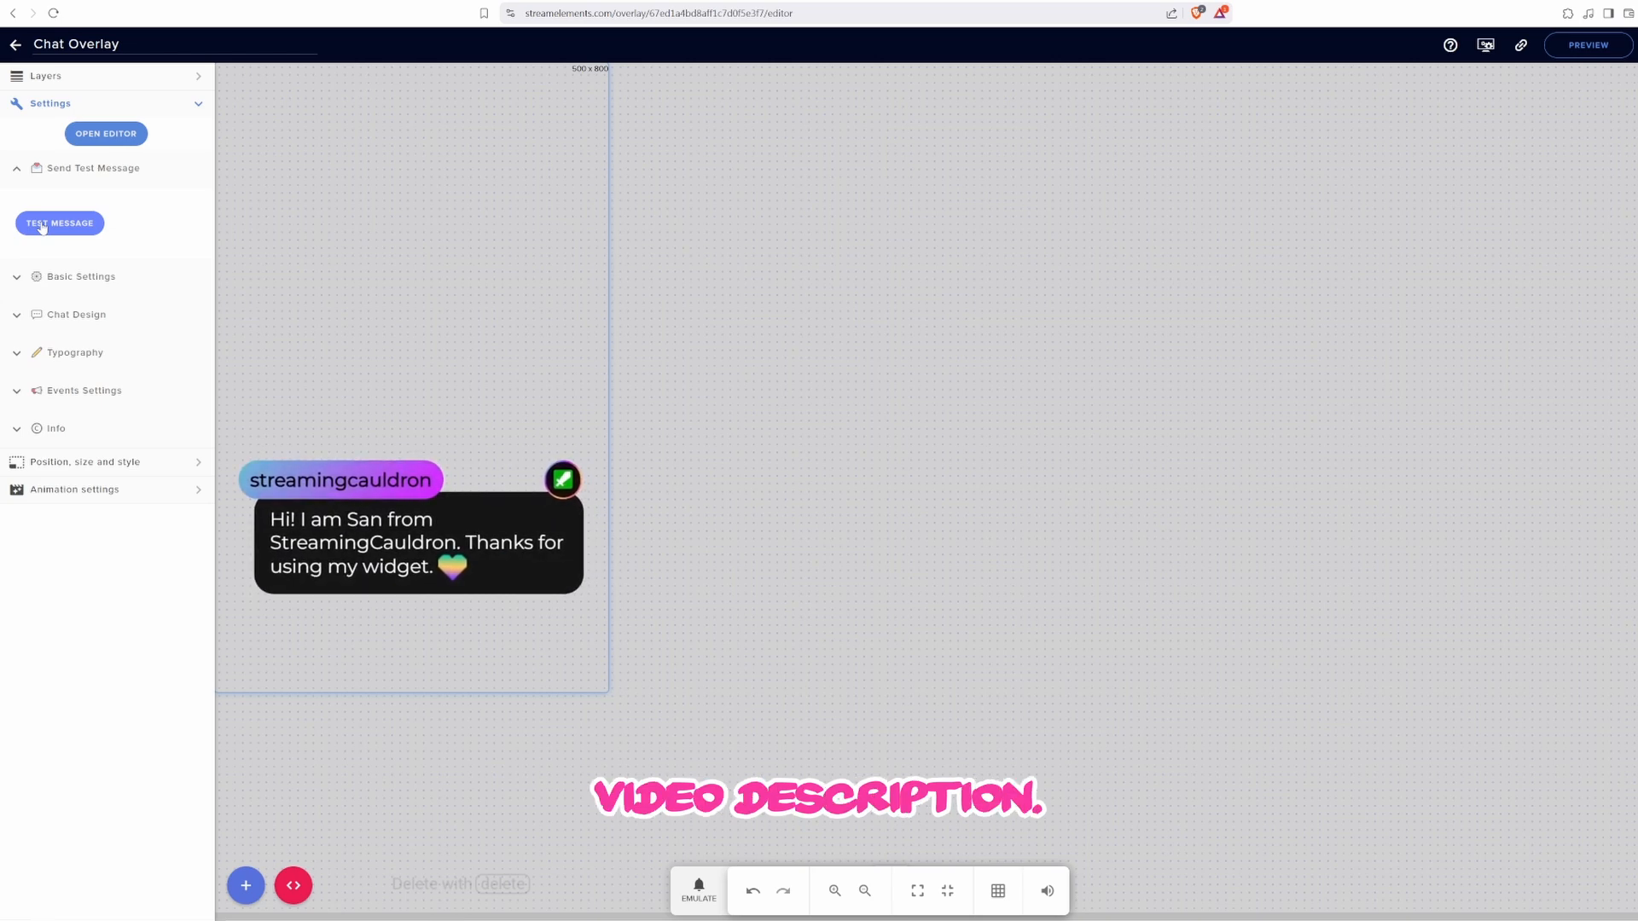
click(699, 892)
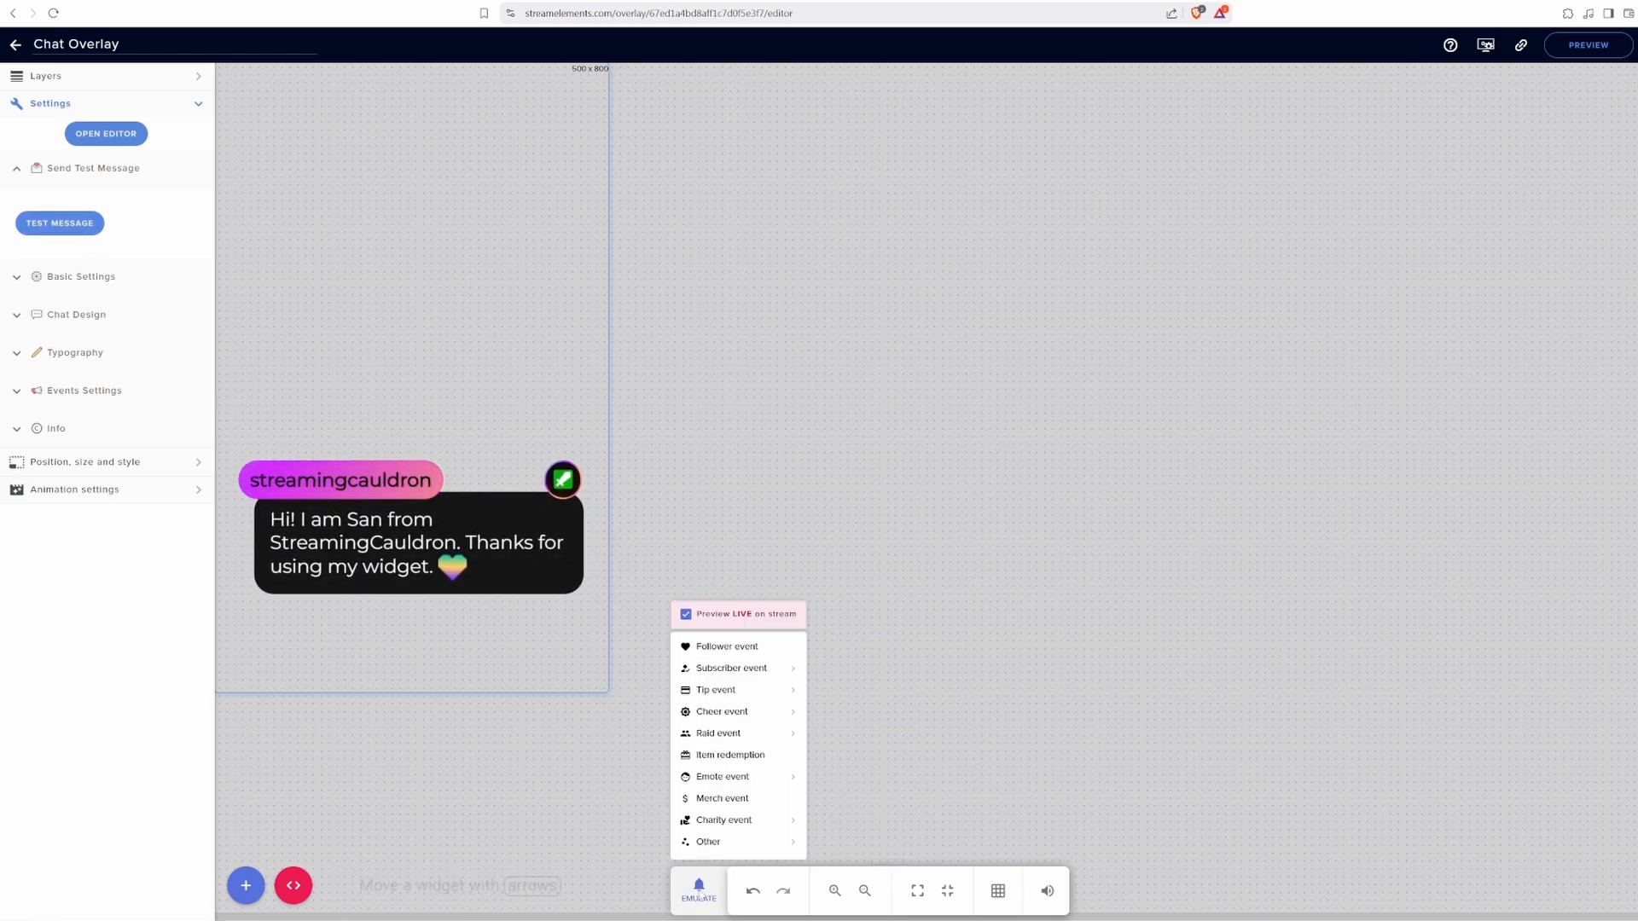
click(713, 655)
mouse_move(708, 674)
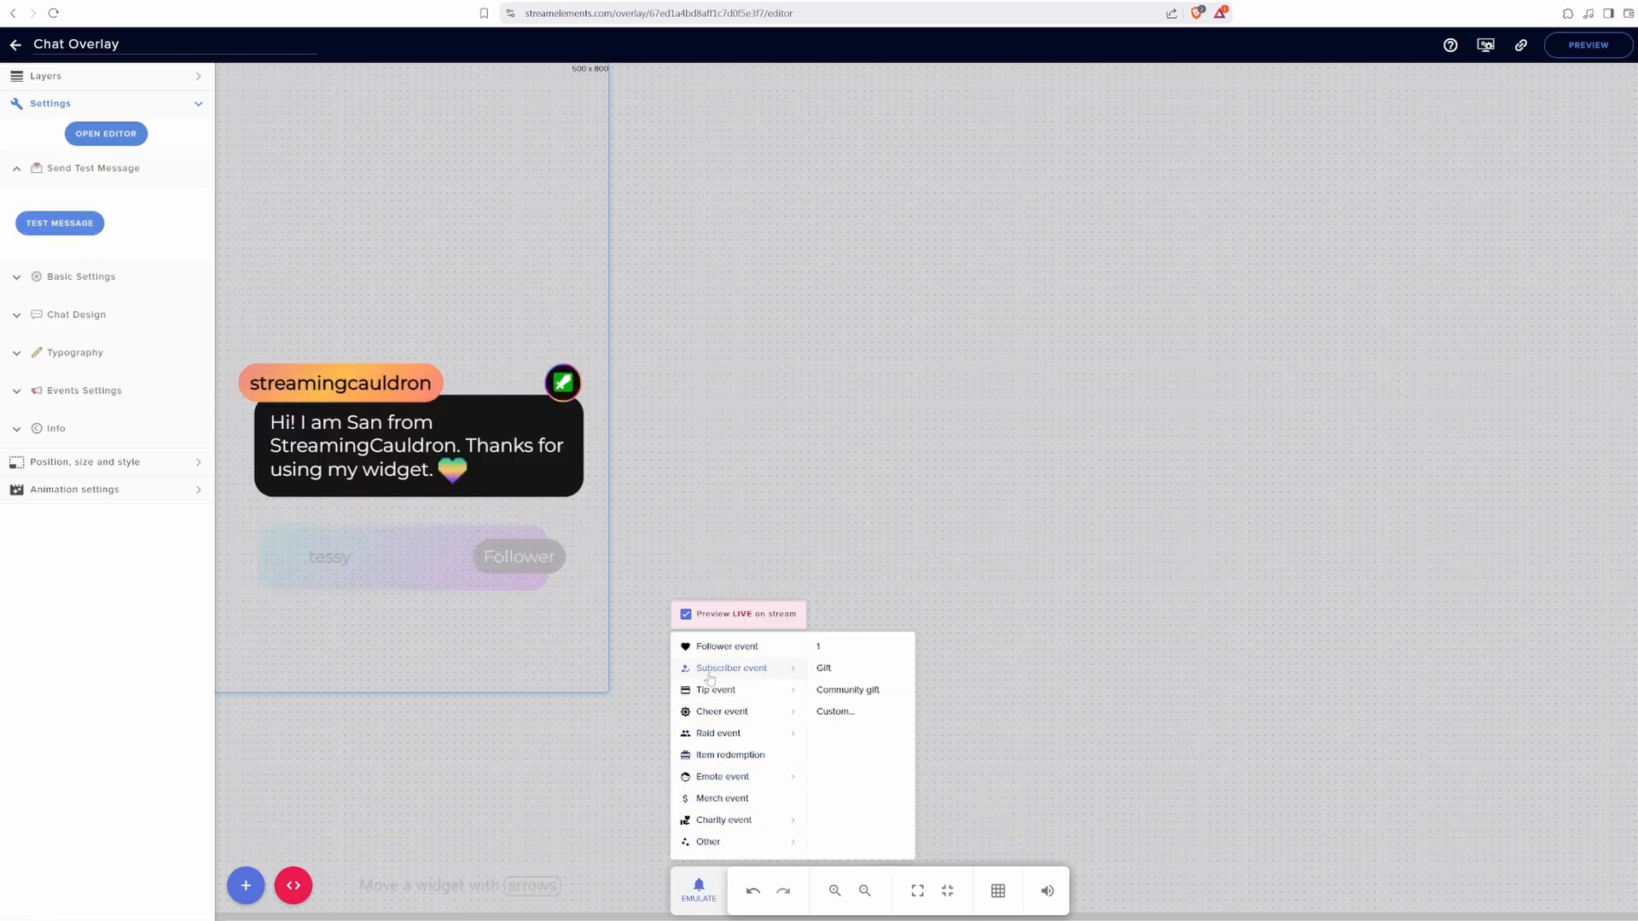
click(708, 674)
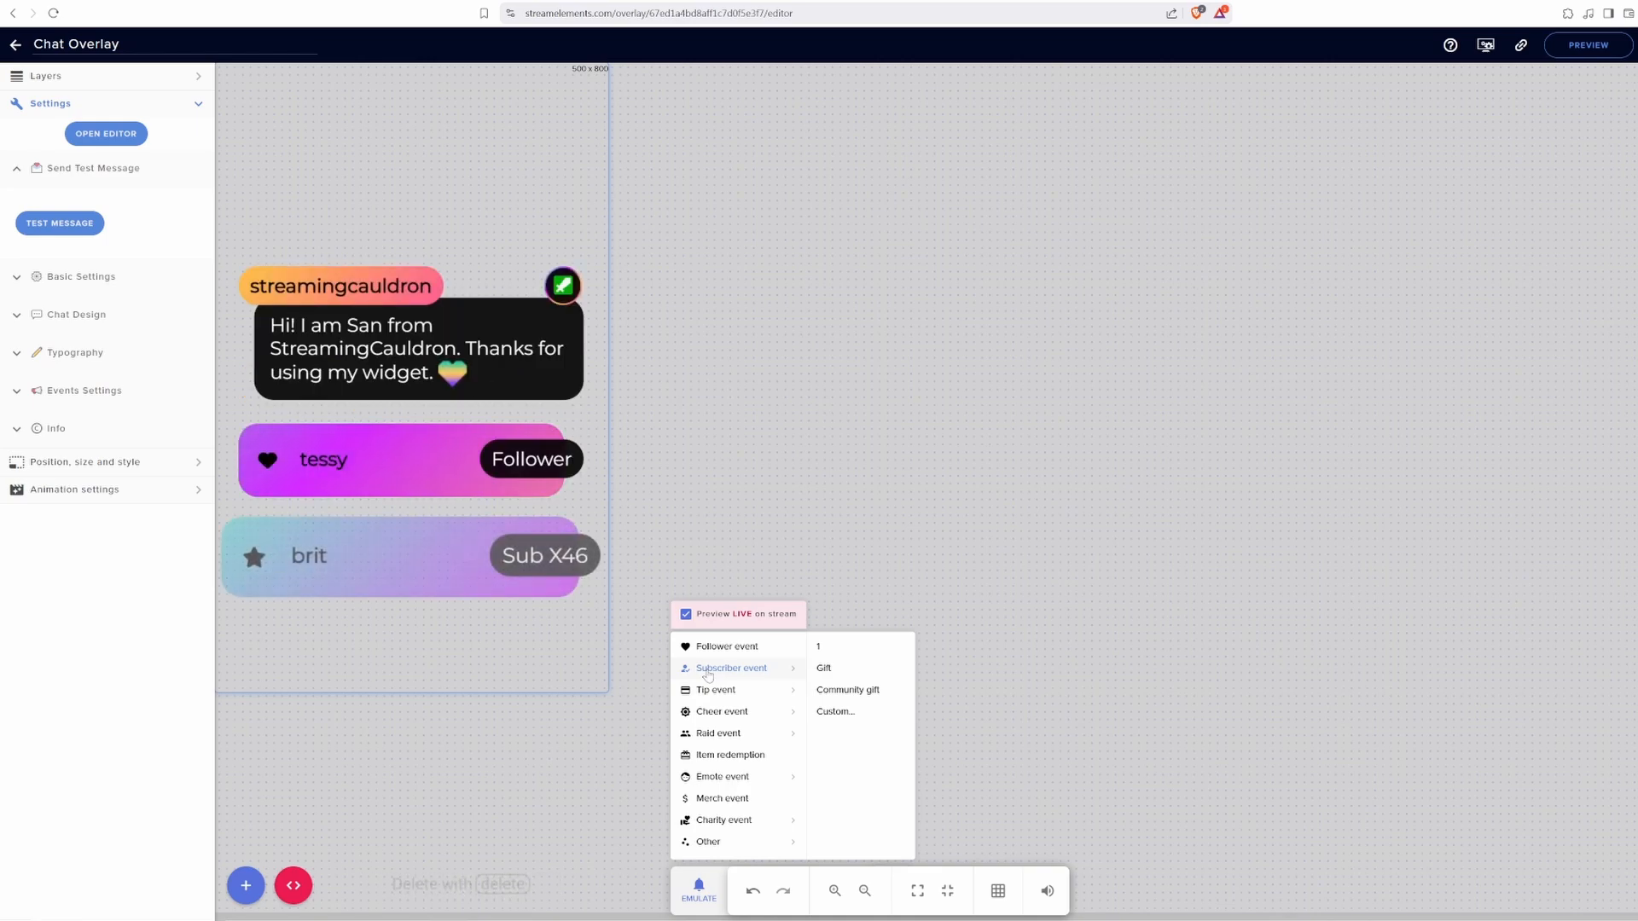
click(1587, 41)
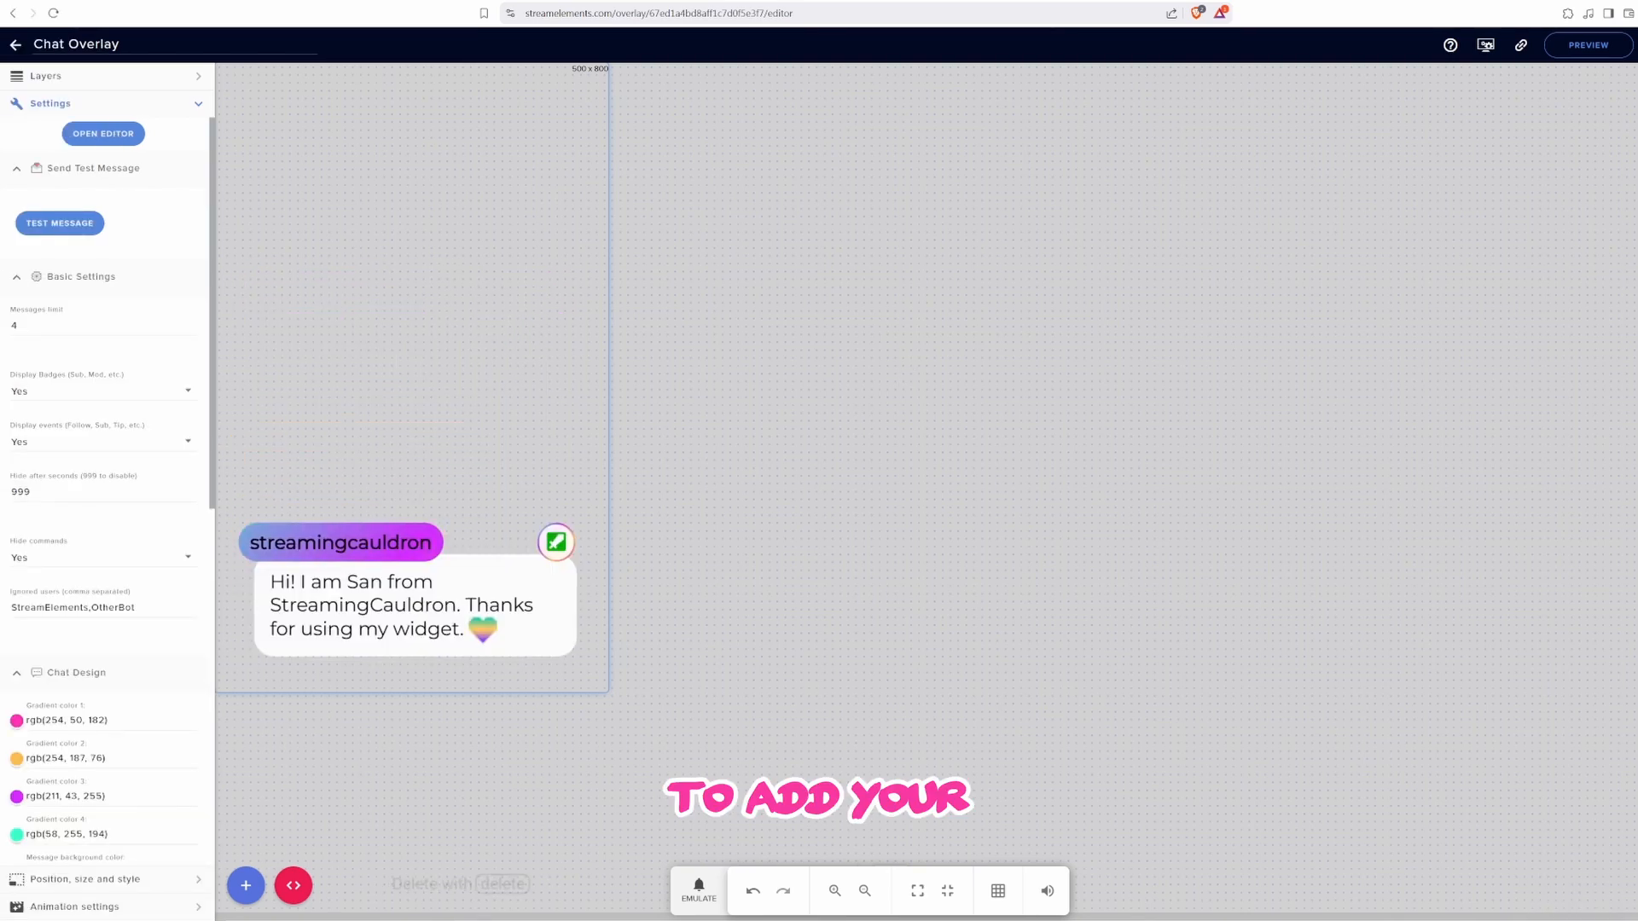
Step: Copy the Chat Overlay's URL to the clipboard
click(1522, 47)
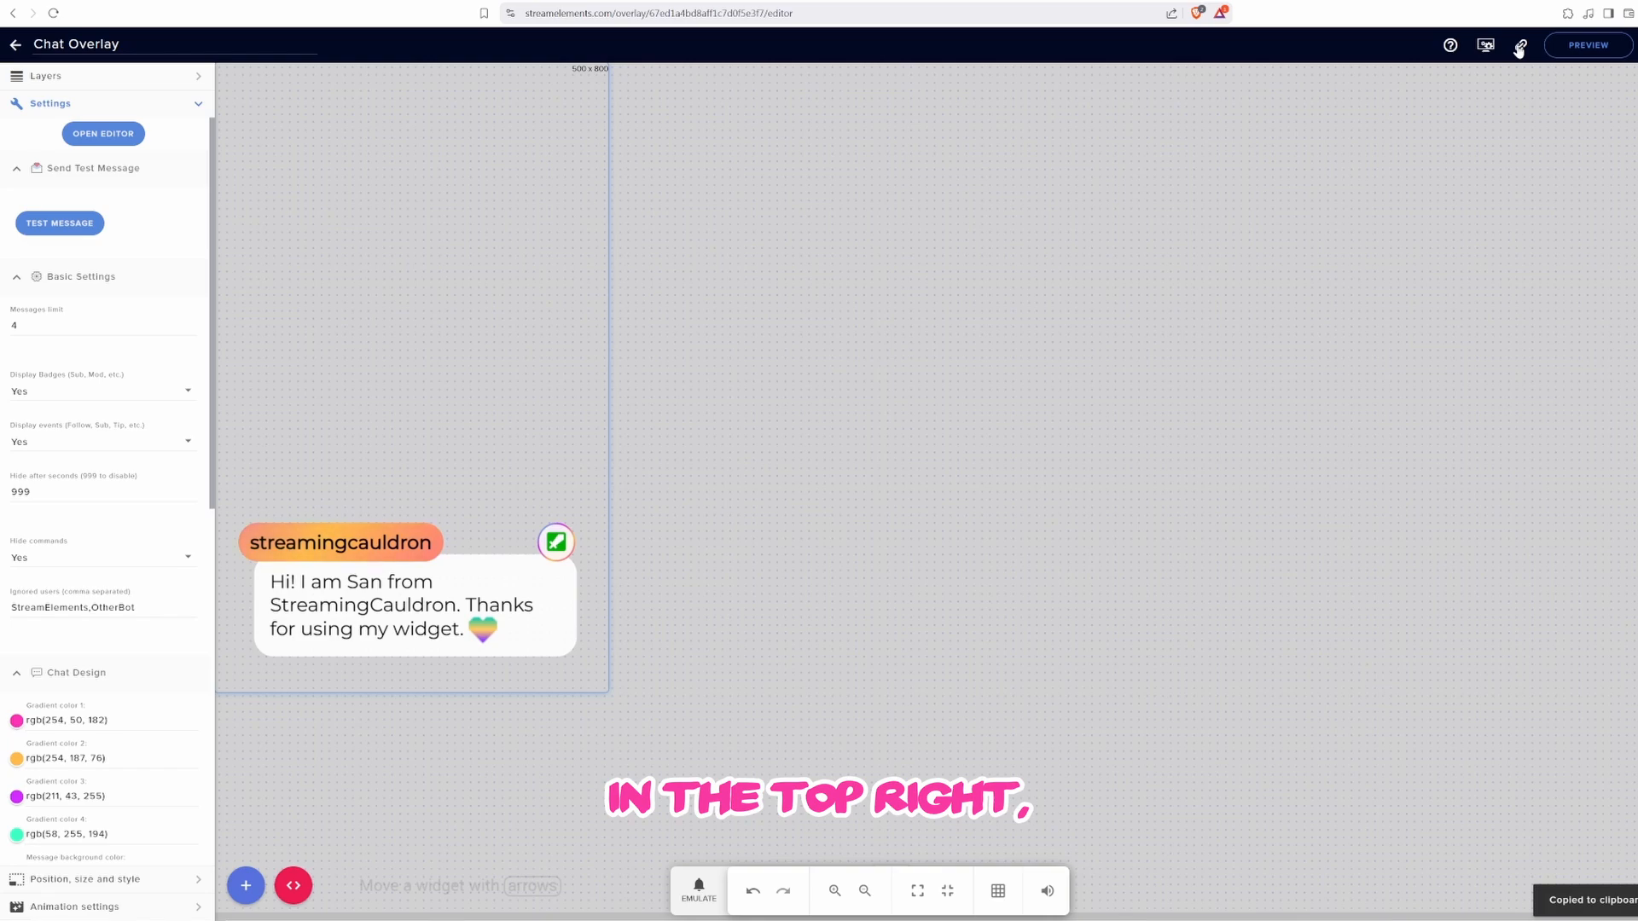
click(1519, 47)
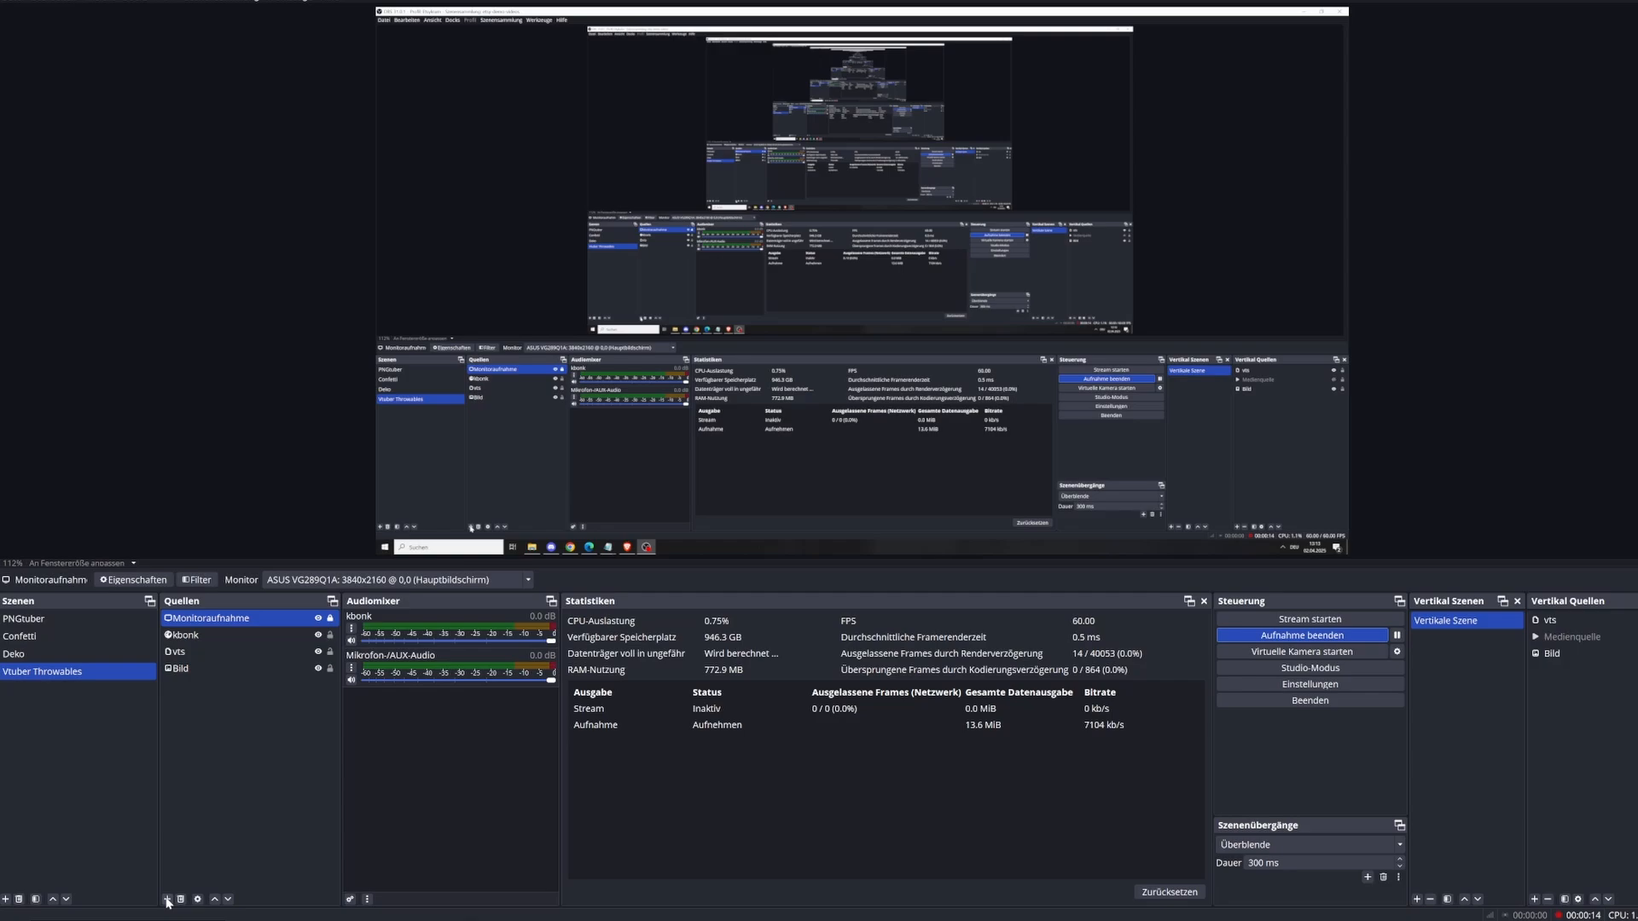
Step: Switch to OBS and add a new Browser source named StreamElements to the Vtuber Throwables scene
click(167, 899)
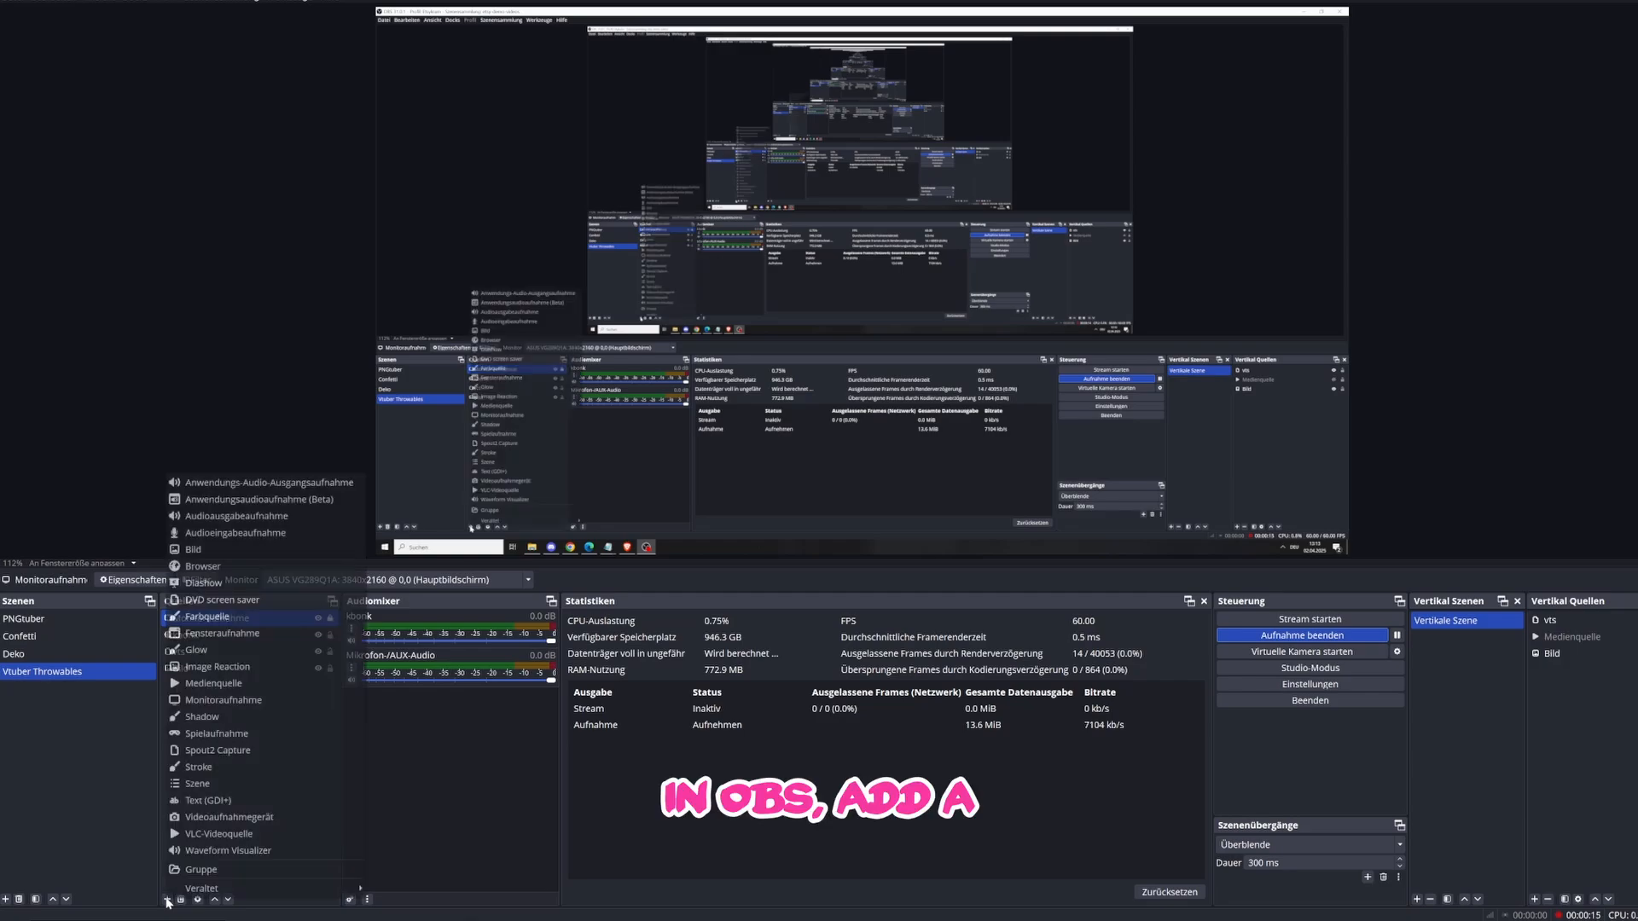
click(203, 566)
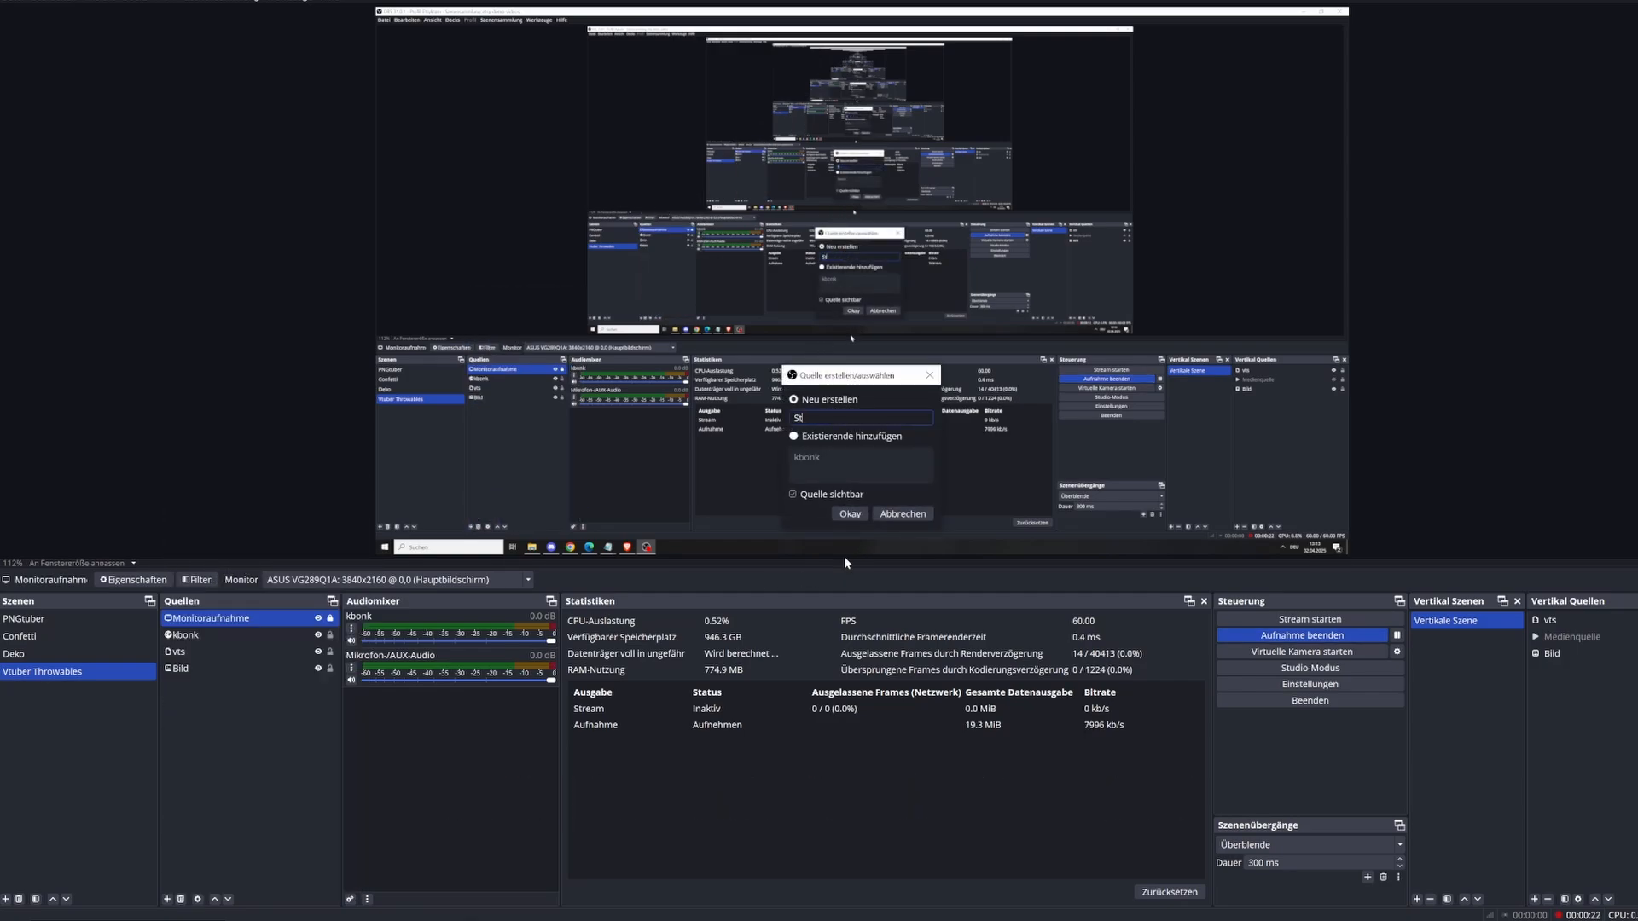
text(StreamElements)
click(849, 514)
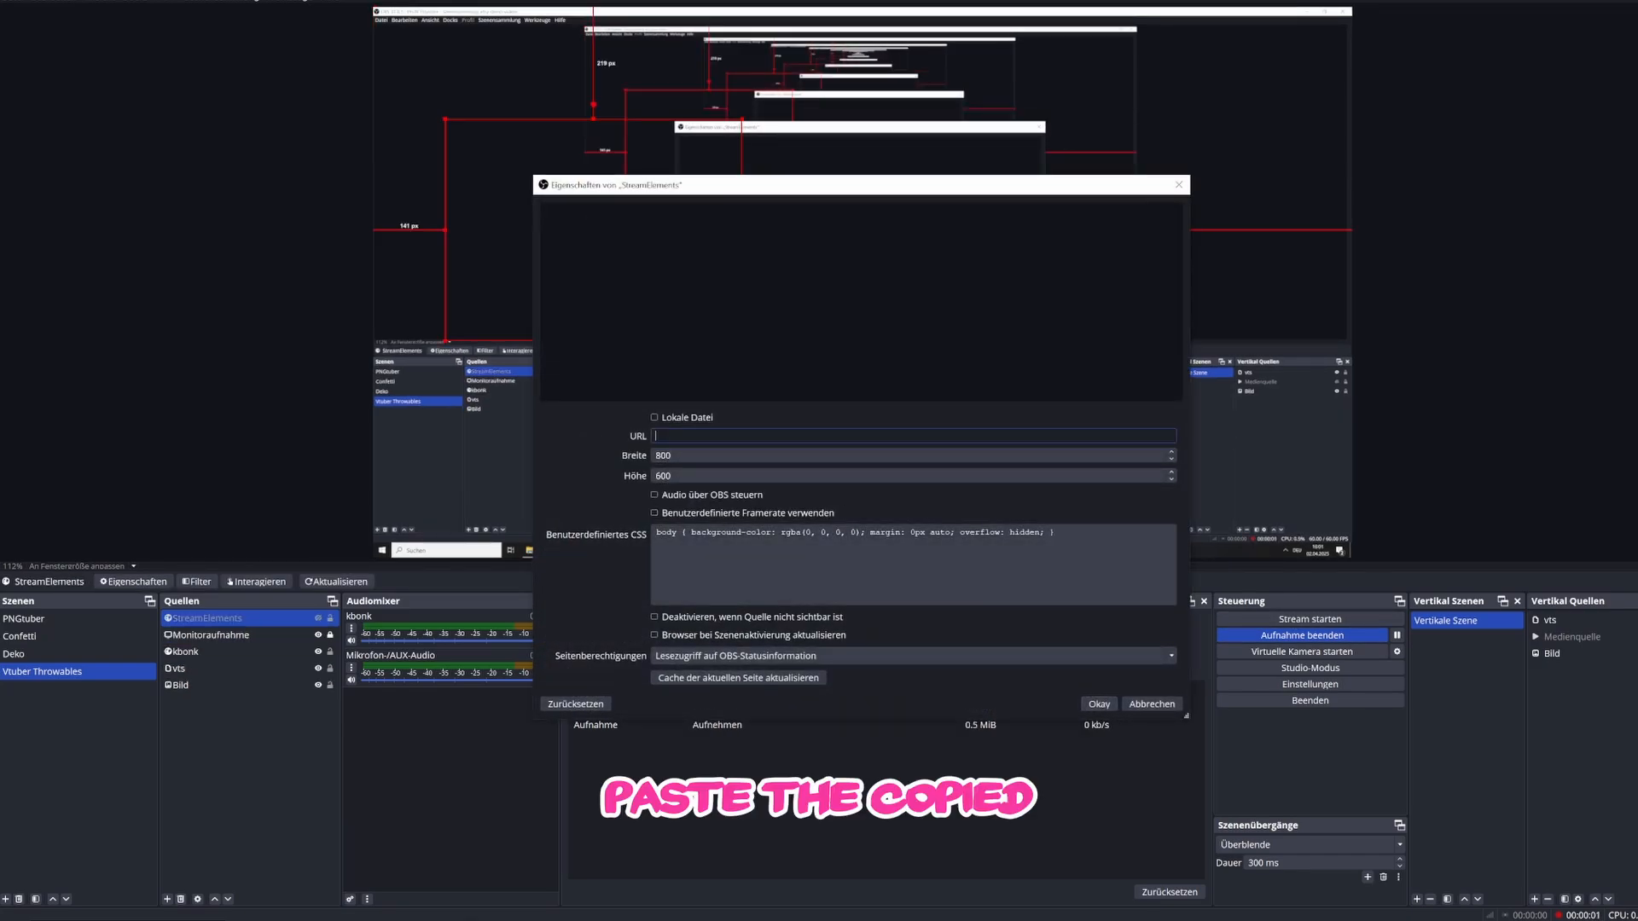
Step: Paste the copied overlay link as the source's URL, set its width to 500 and height to 800, and confirm
key(ctrl+v)
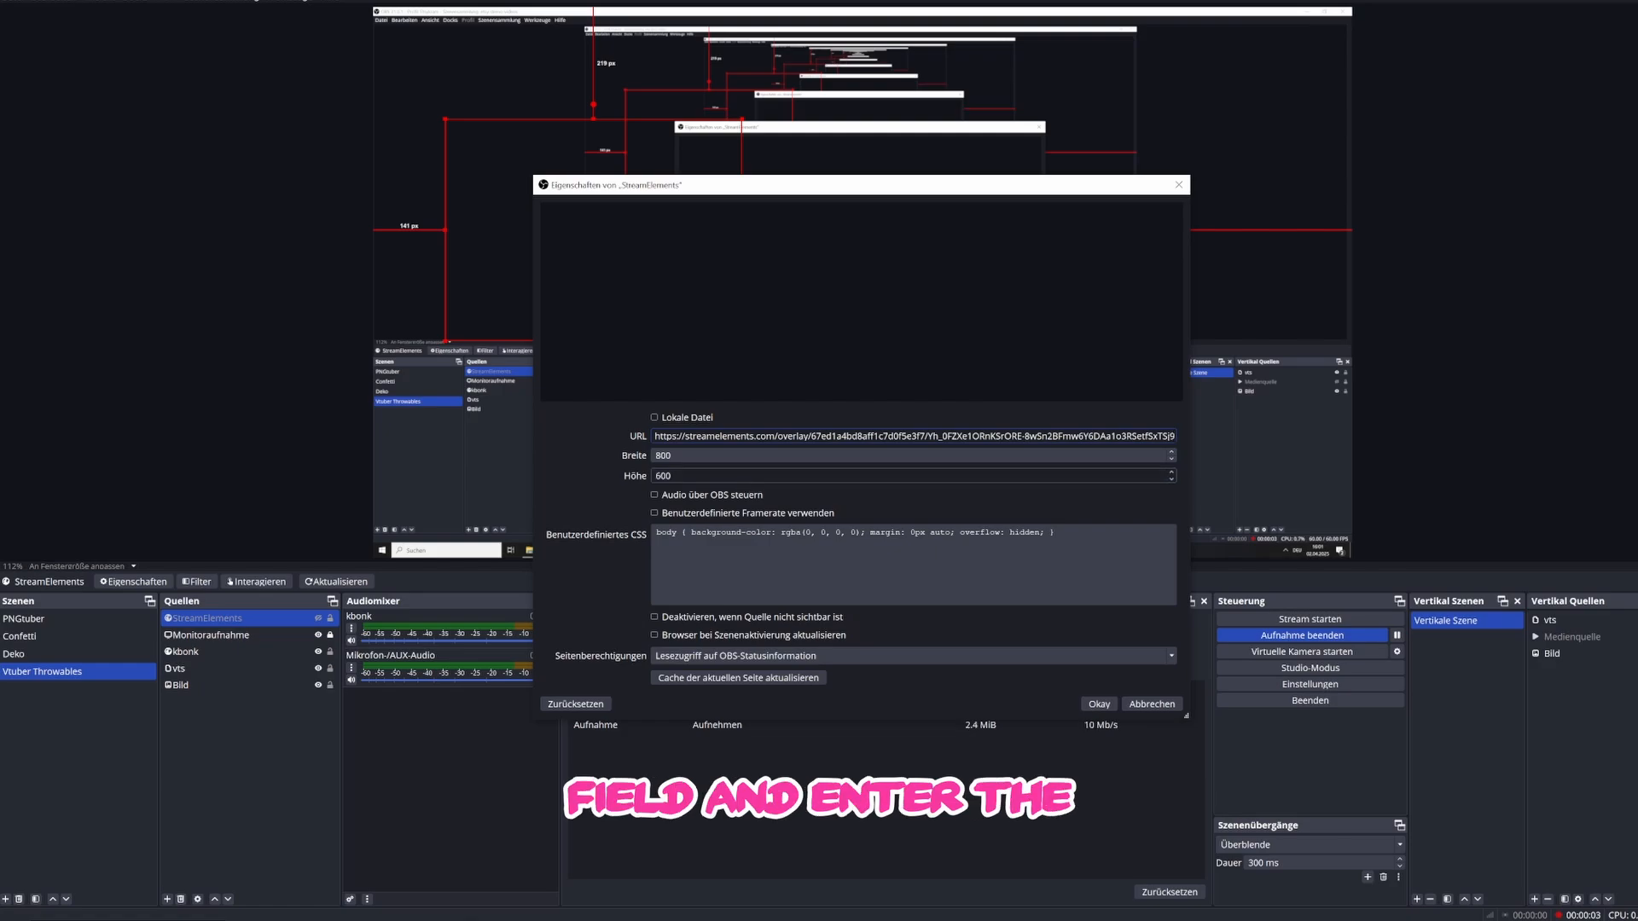
key(Tab)
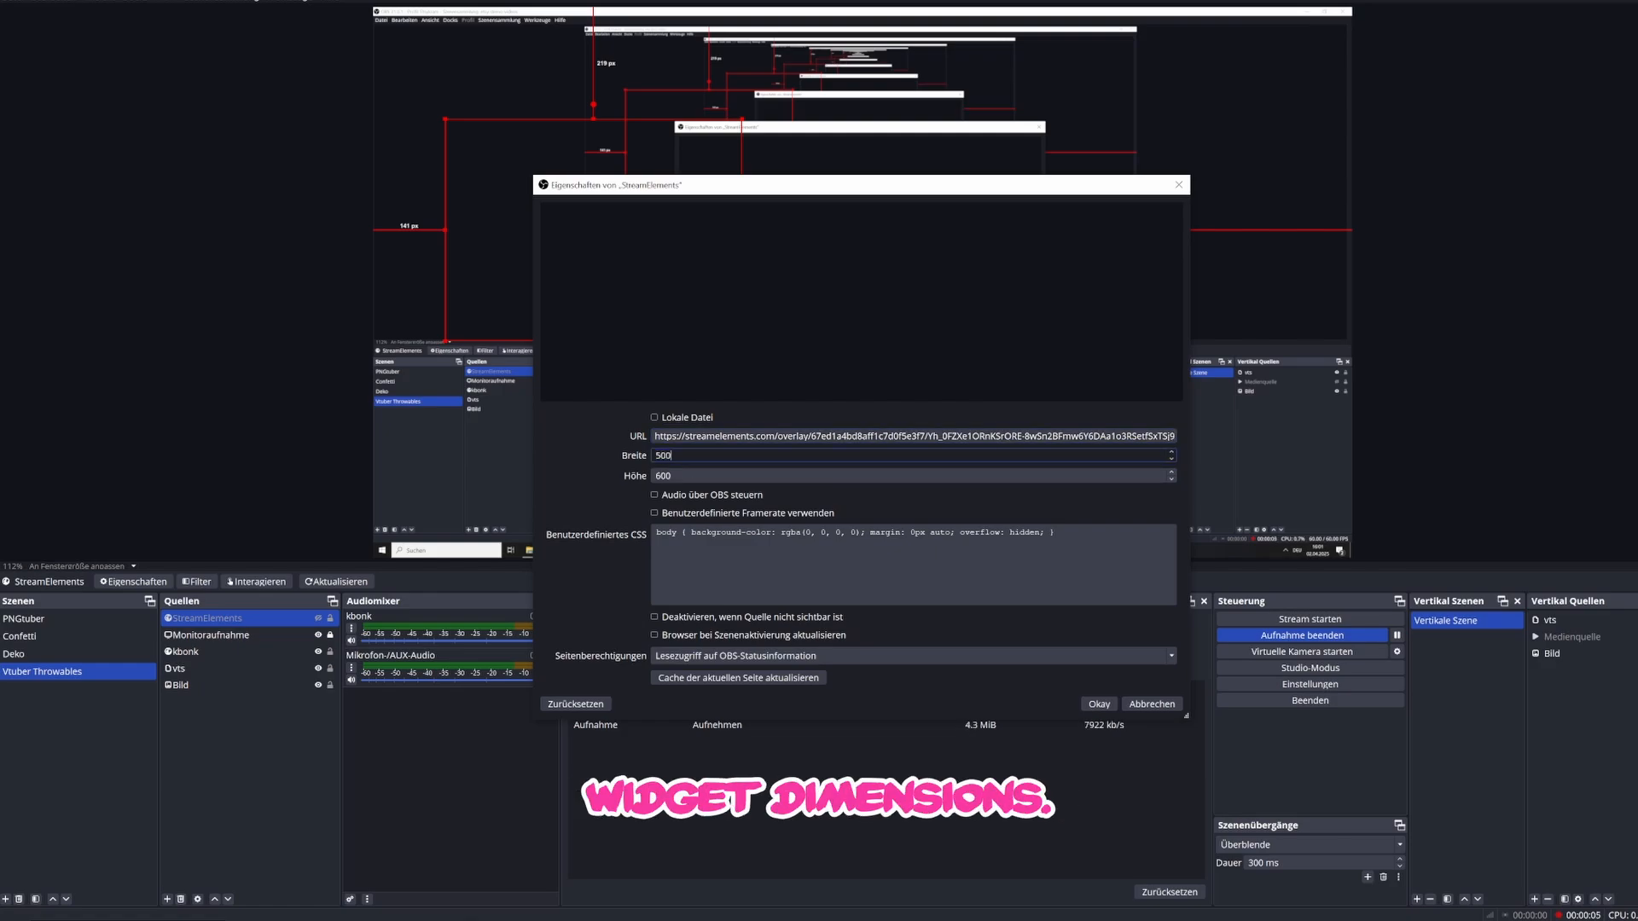
key(Tab)
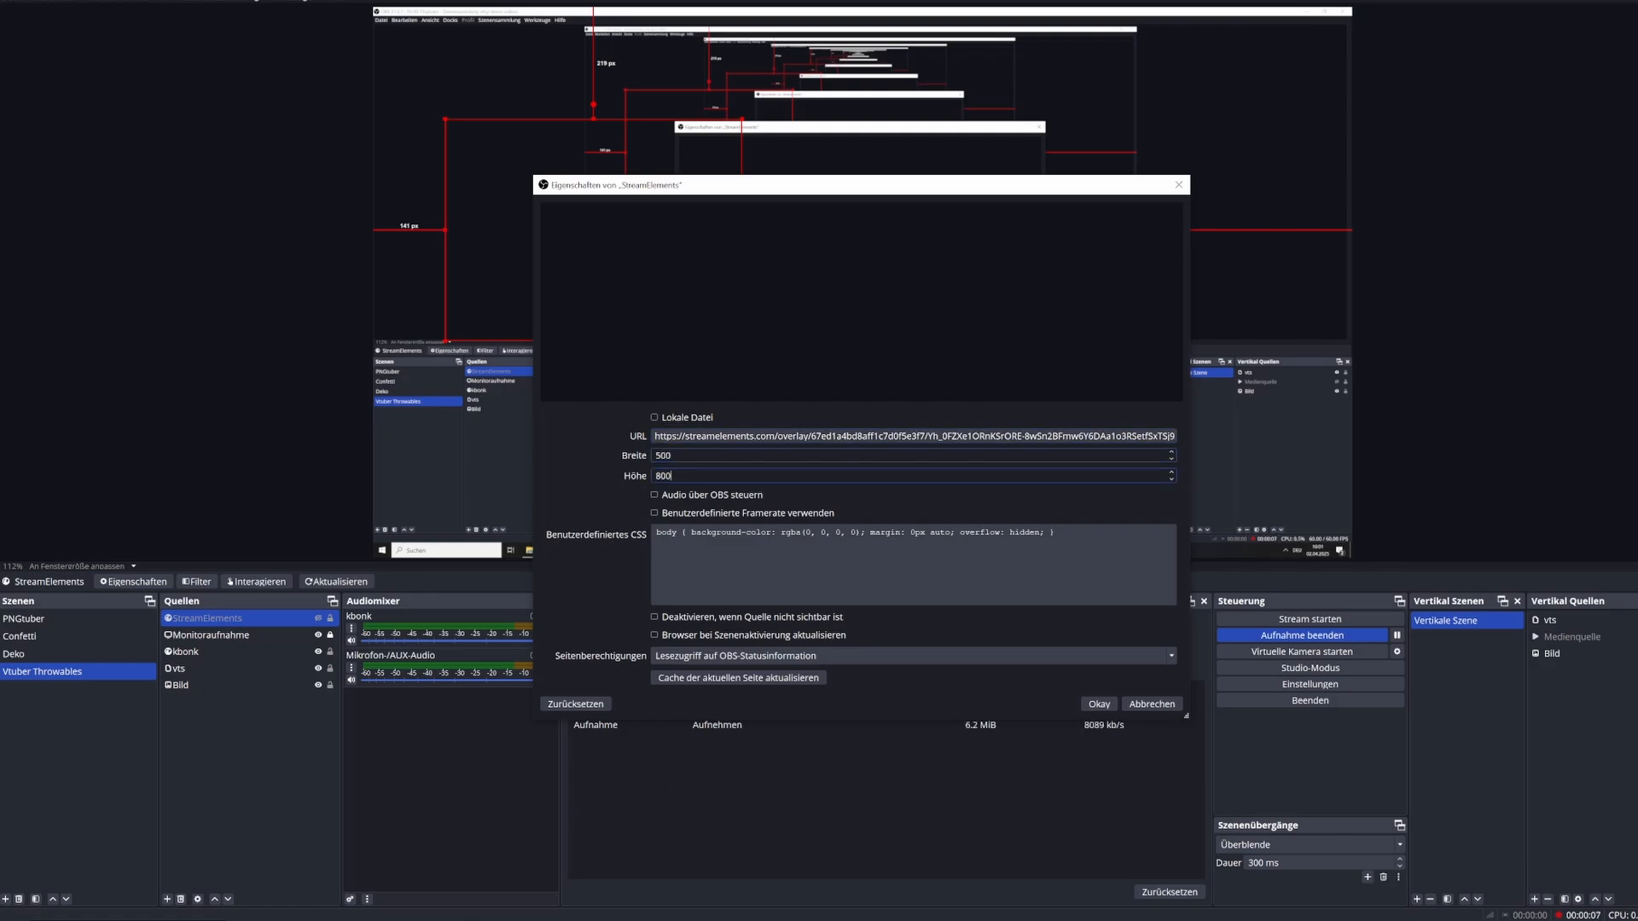
click(1097, 703)
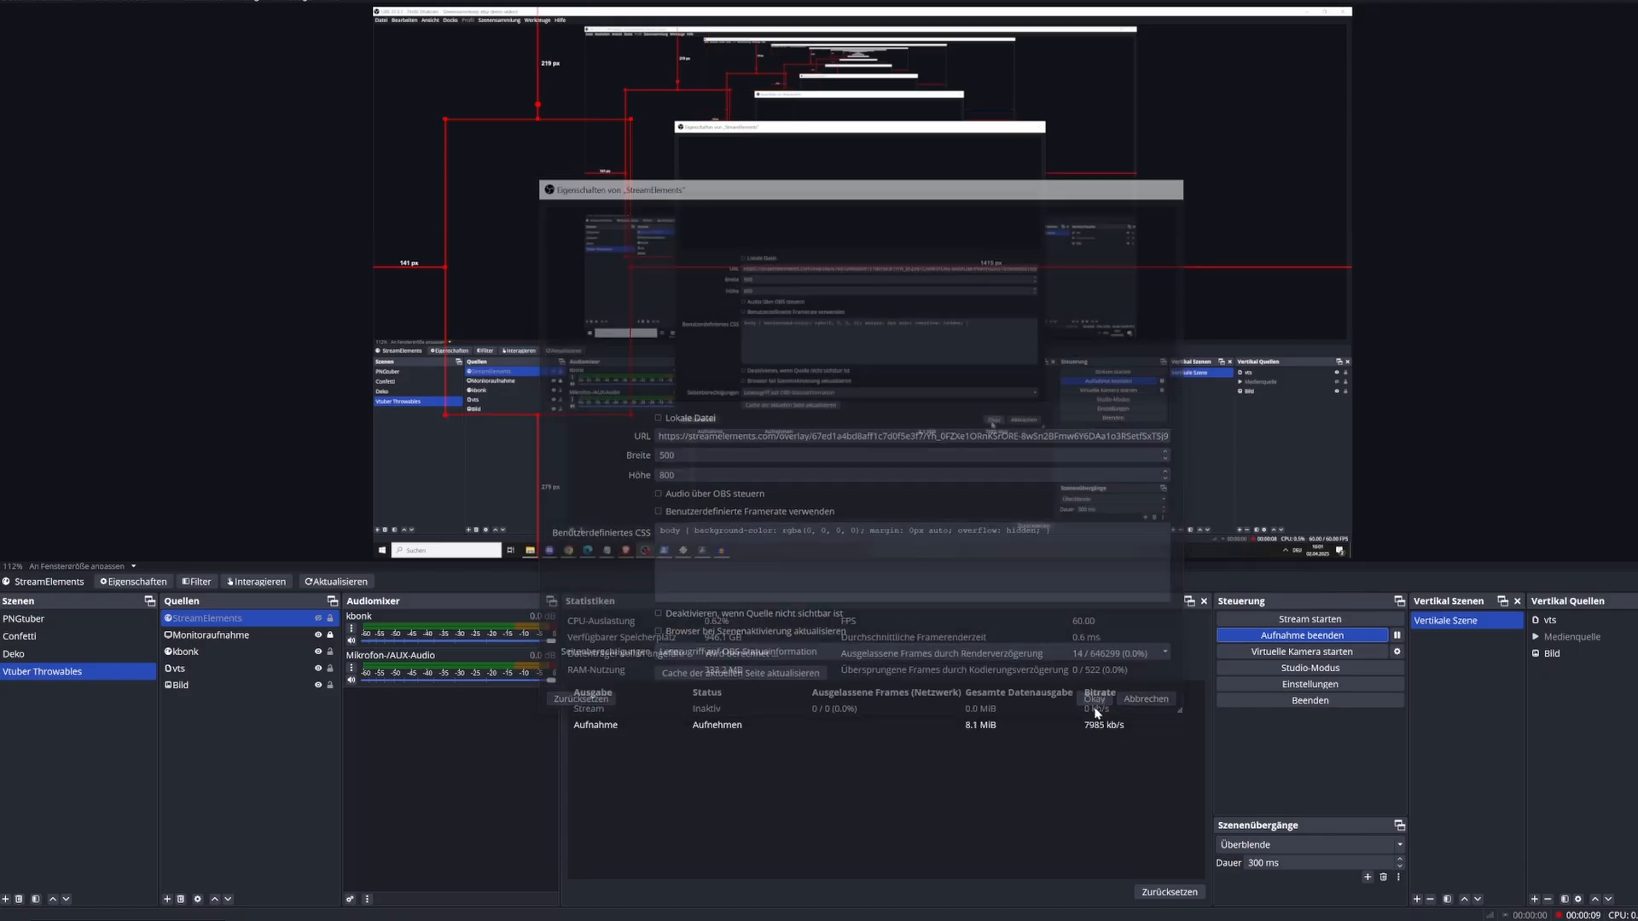